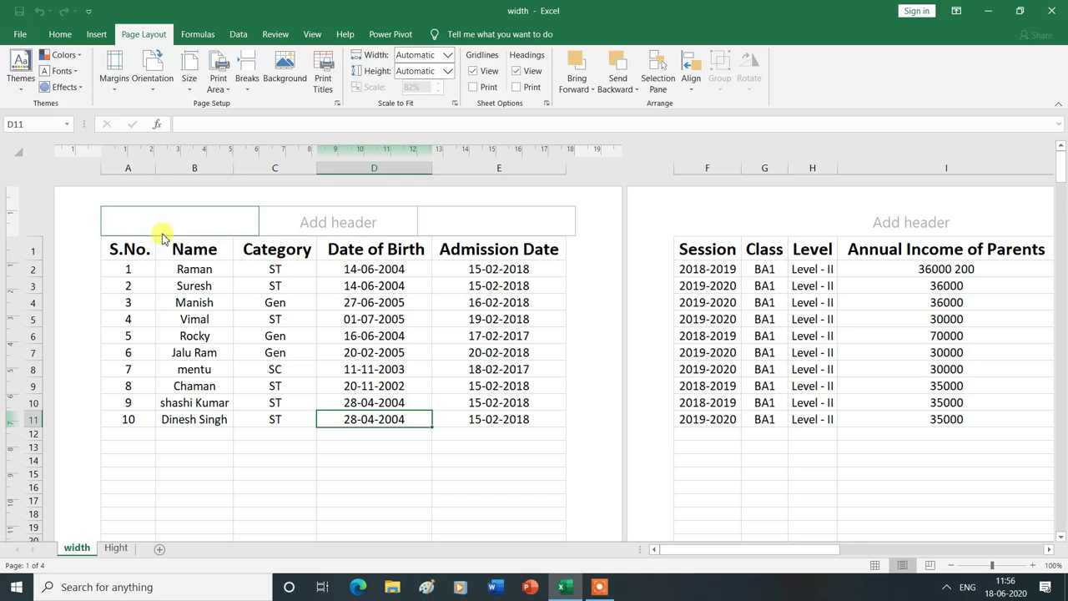
Start editing the empty centre header section in Page Layout view.
click(325, 220)
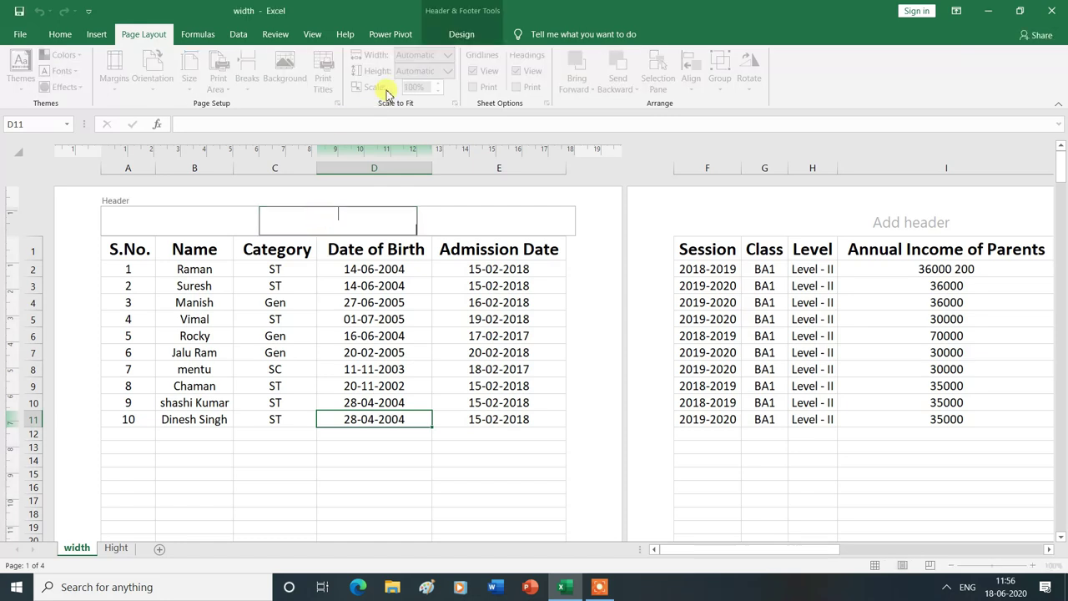
Insert the 'Page 1 of ?' header preset into the centre header section.
click(464, 37)
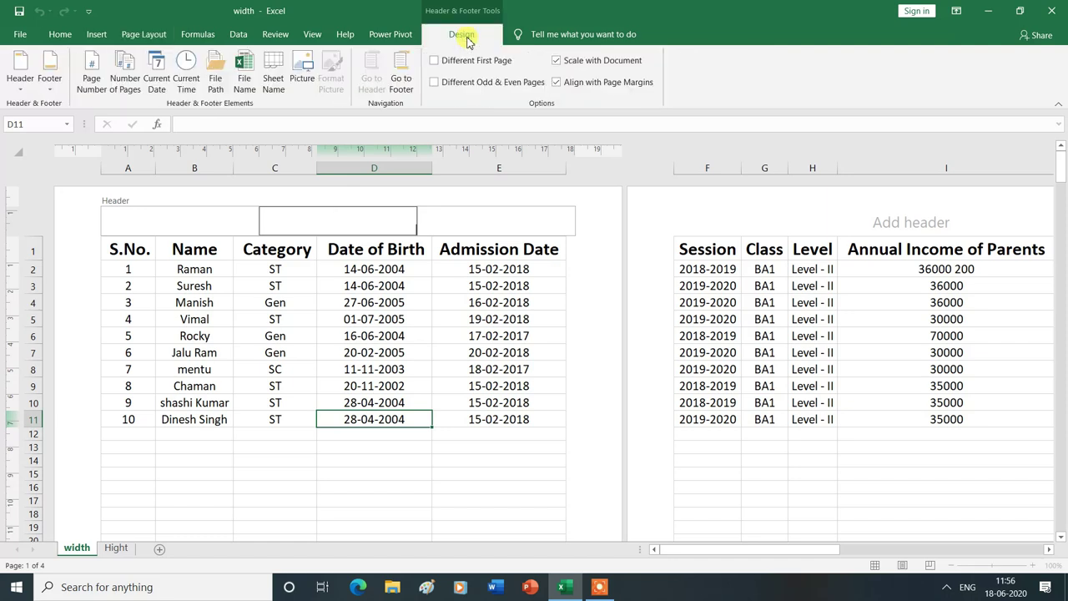
click(21, 89)
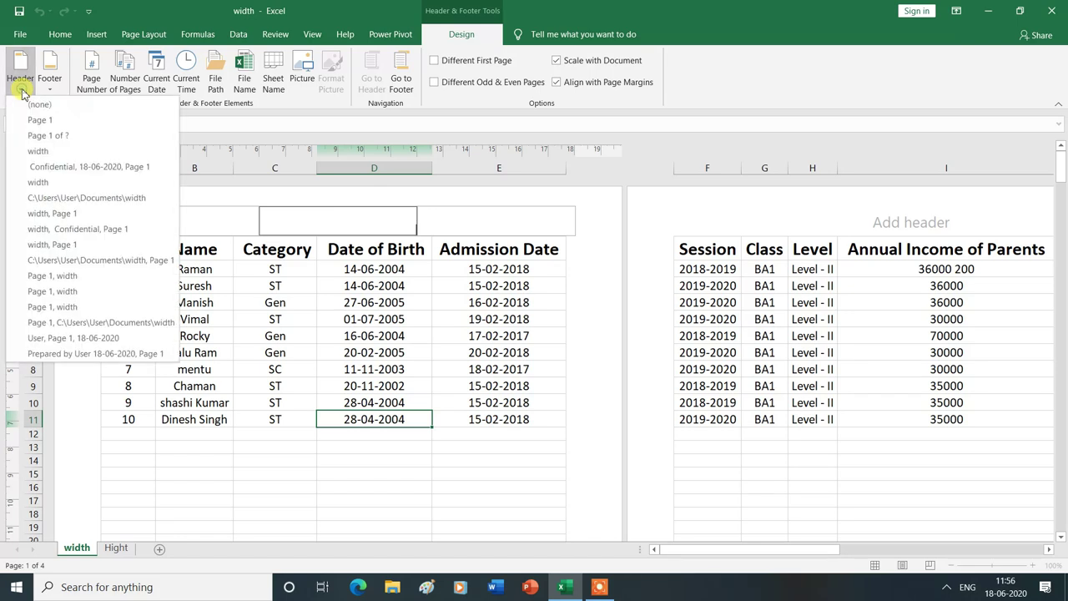
click(37, 136)
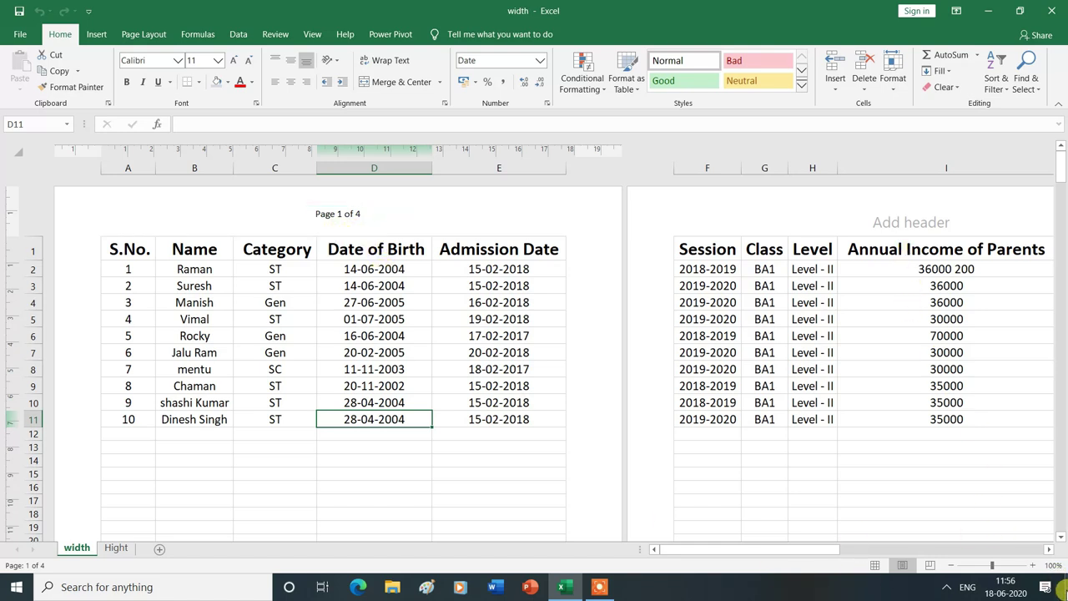
click(1051, 553)
click(1051, 553)
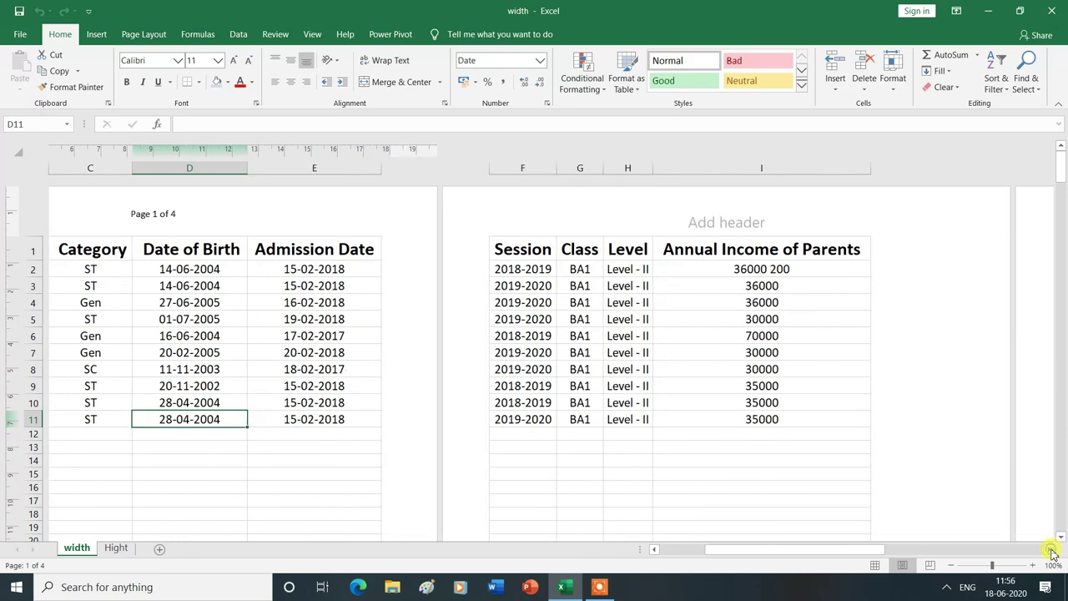
click(1051, 552)
click(1051, 552)
click(1051, 552)
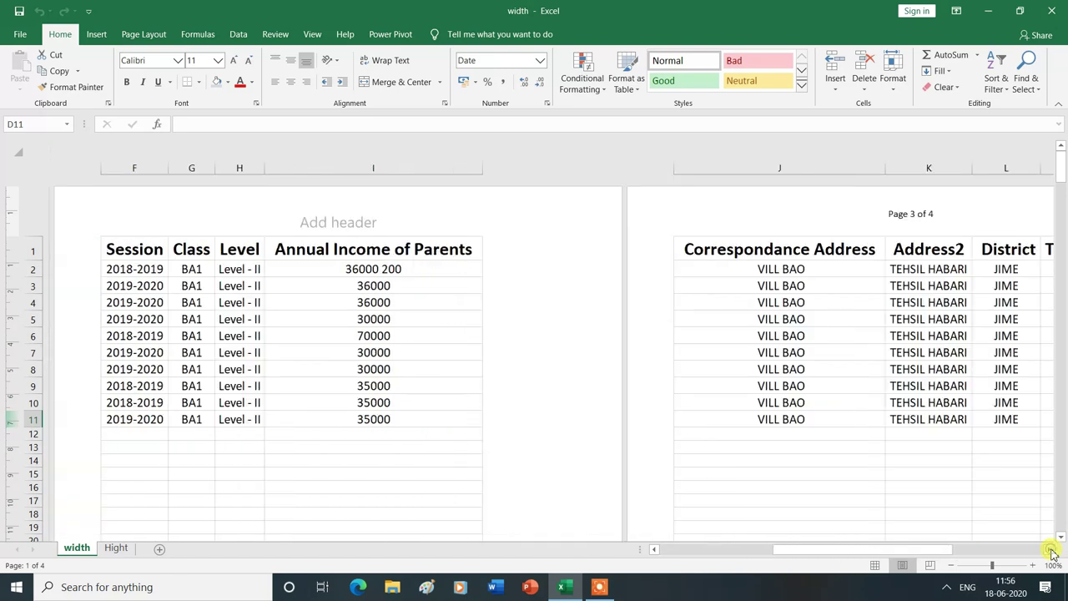
click(453, 385)
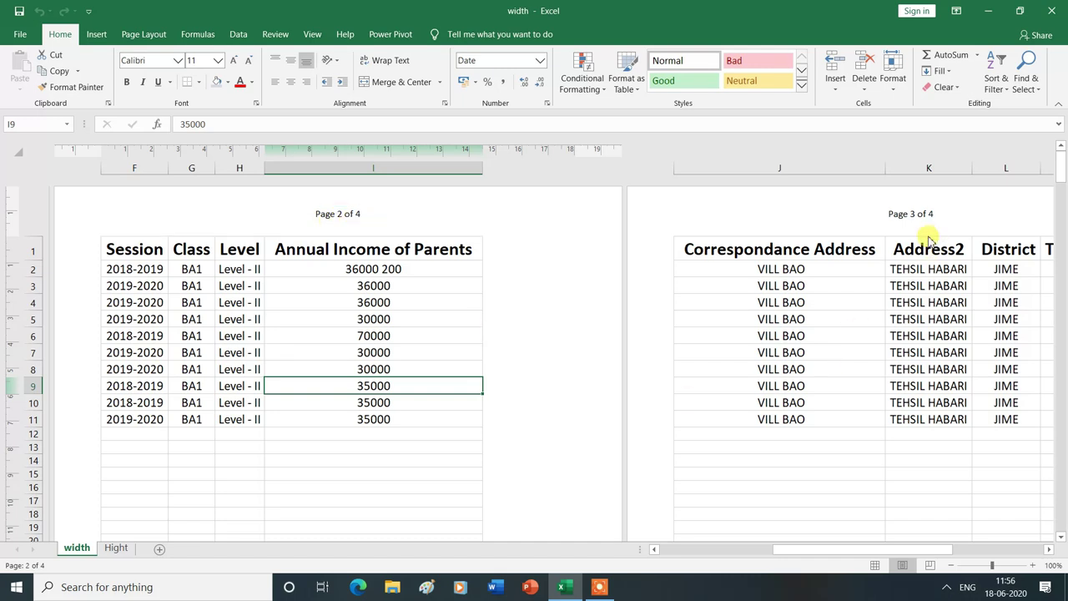
click(1049, 549)
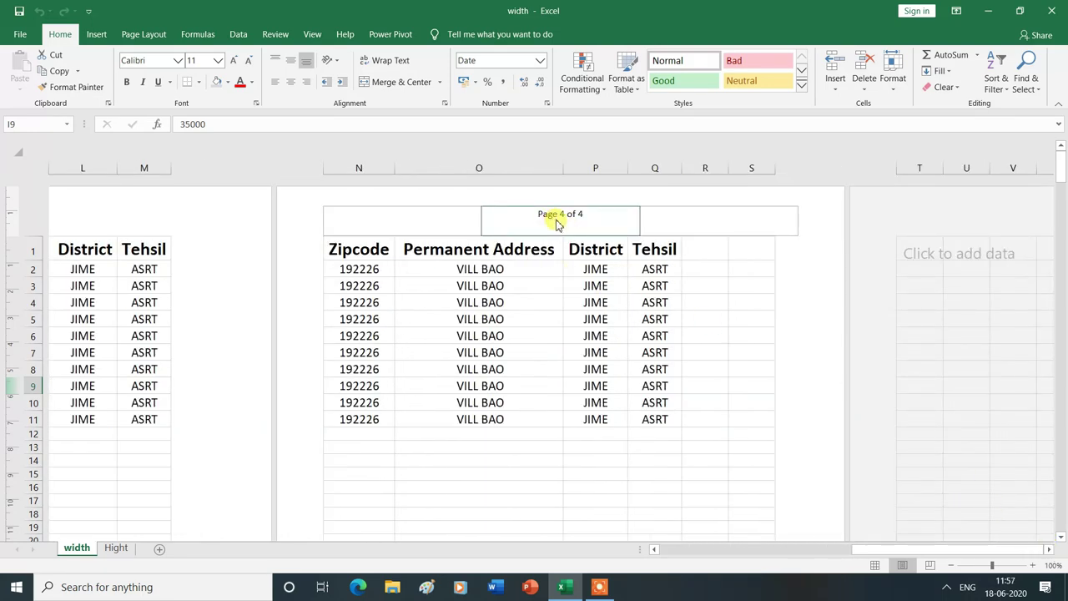
click(655, 550)
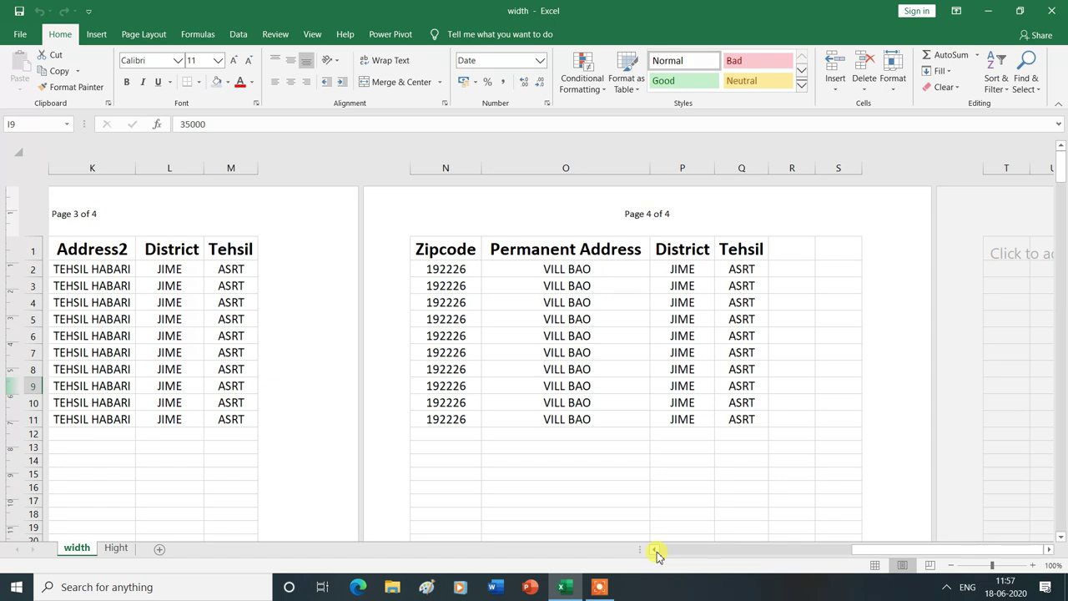
click(655, 550)
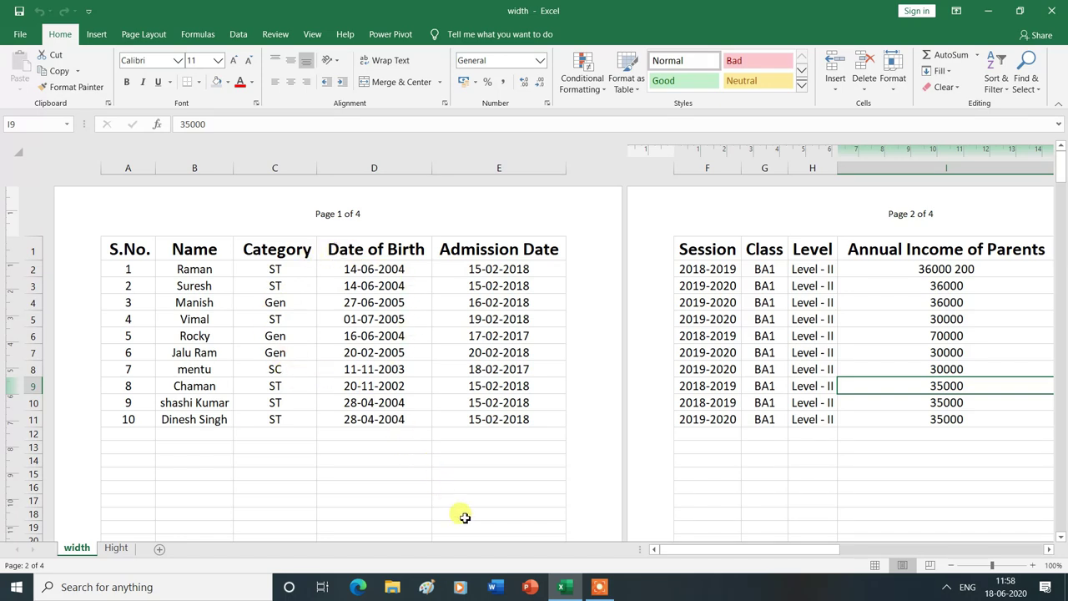
key(ctrl+F2)
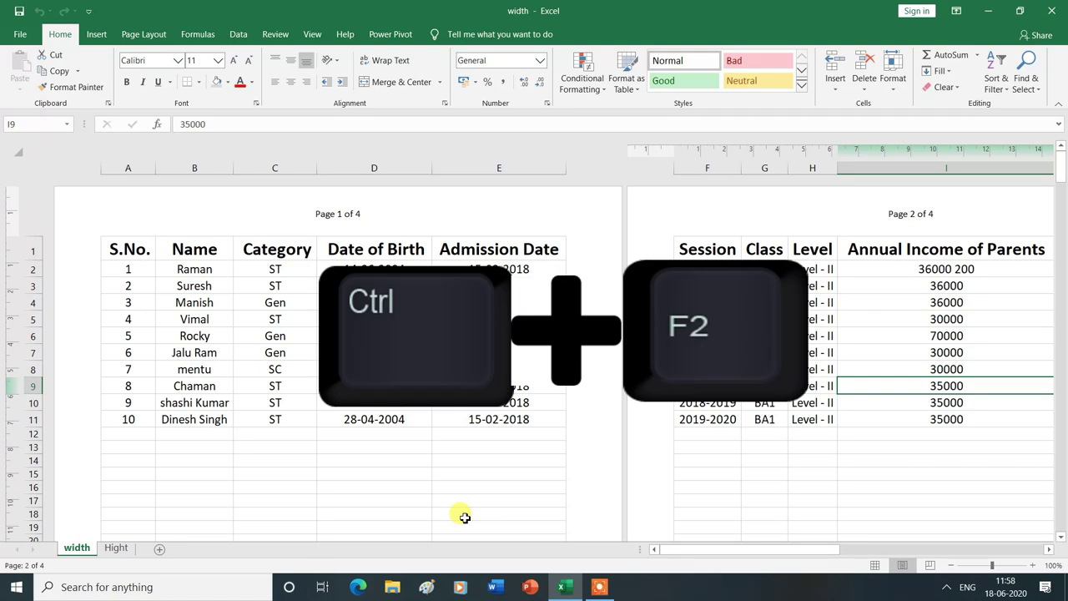
Preview all four printed pages, each headed 'Page X of 4', then close the preview.
key(ctrl+F2)
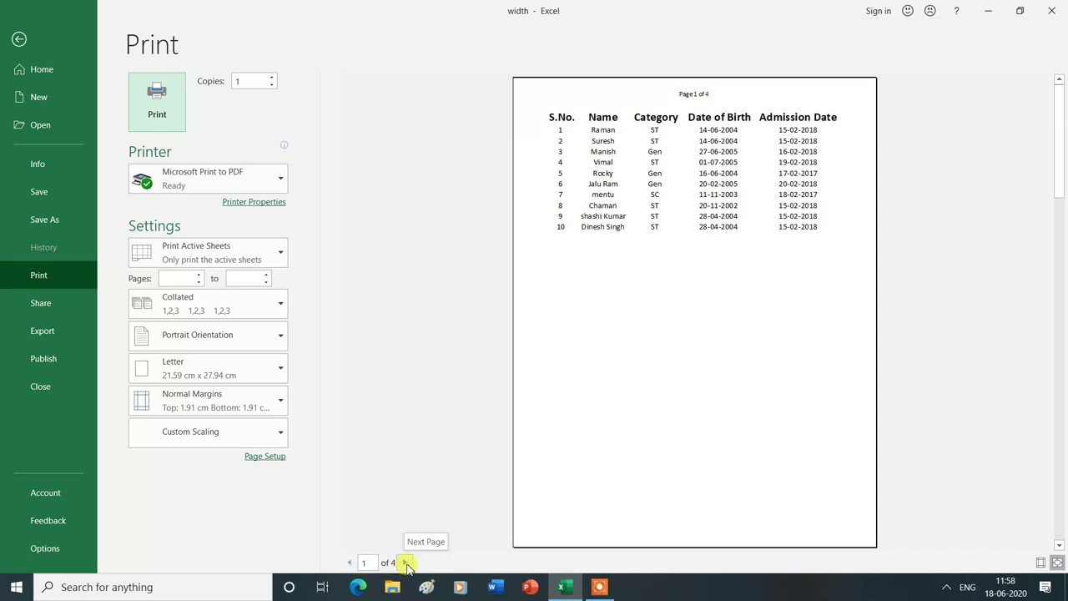
click(406, 563)
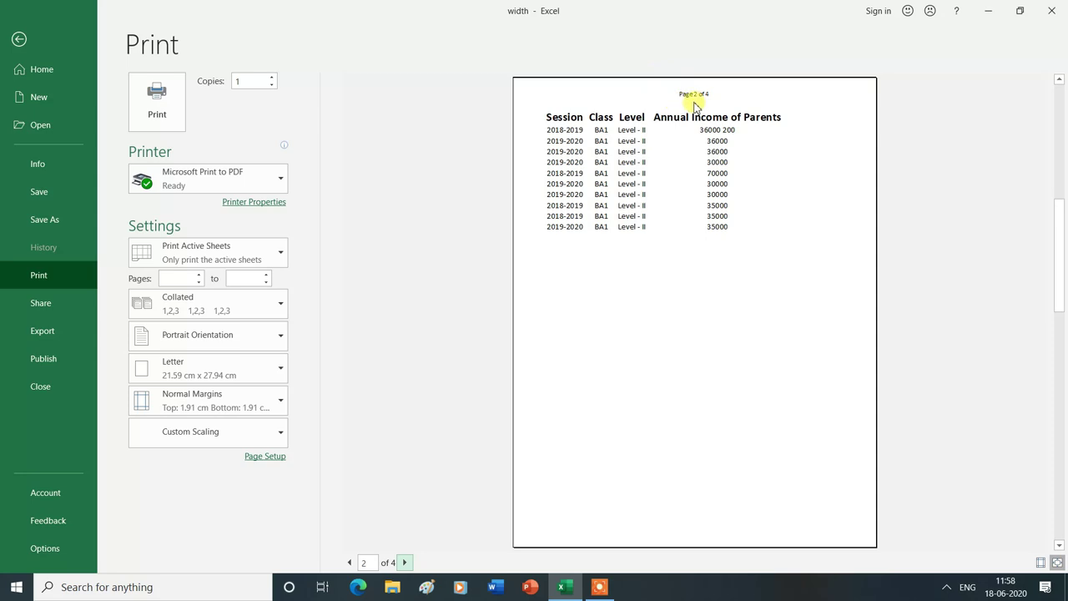
click(406, 563)
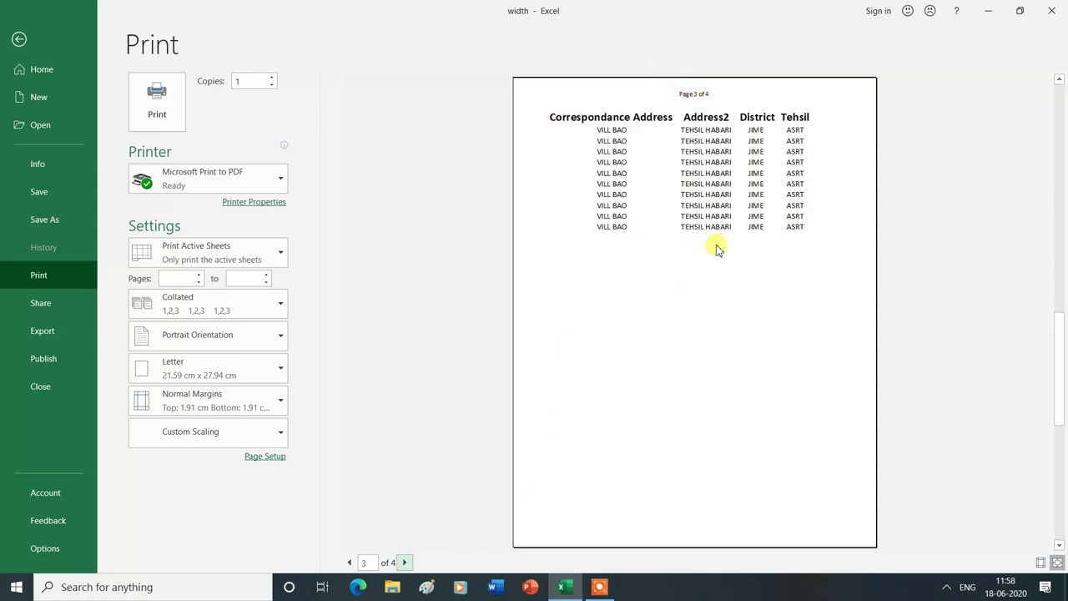
click(407, 563)
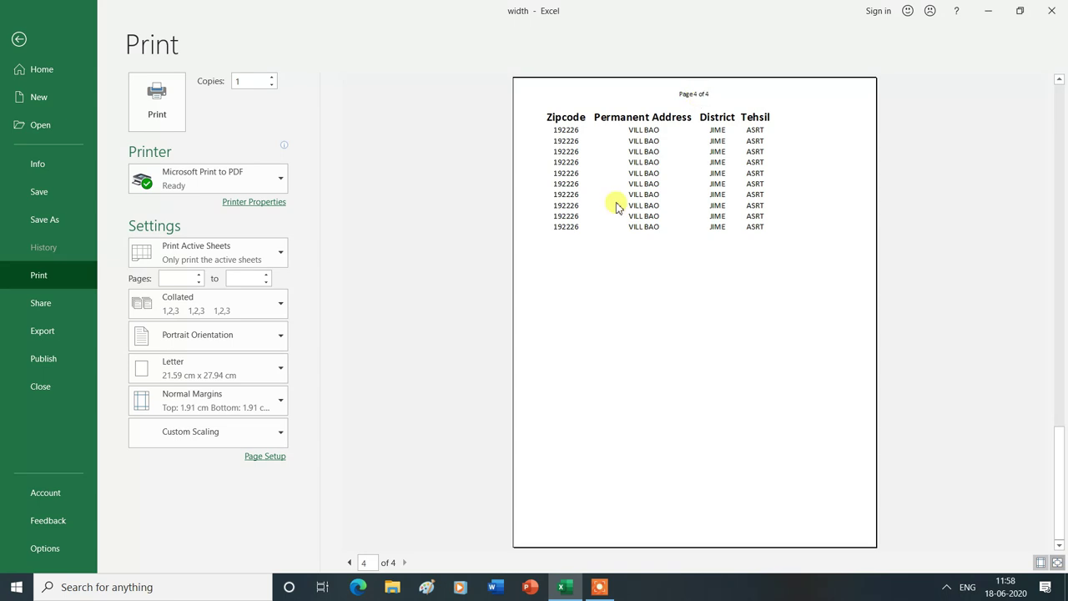
key(Escape)
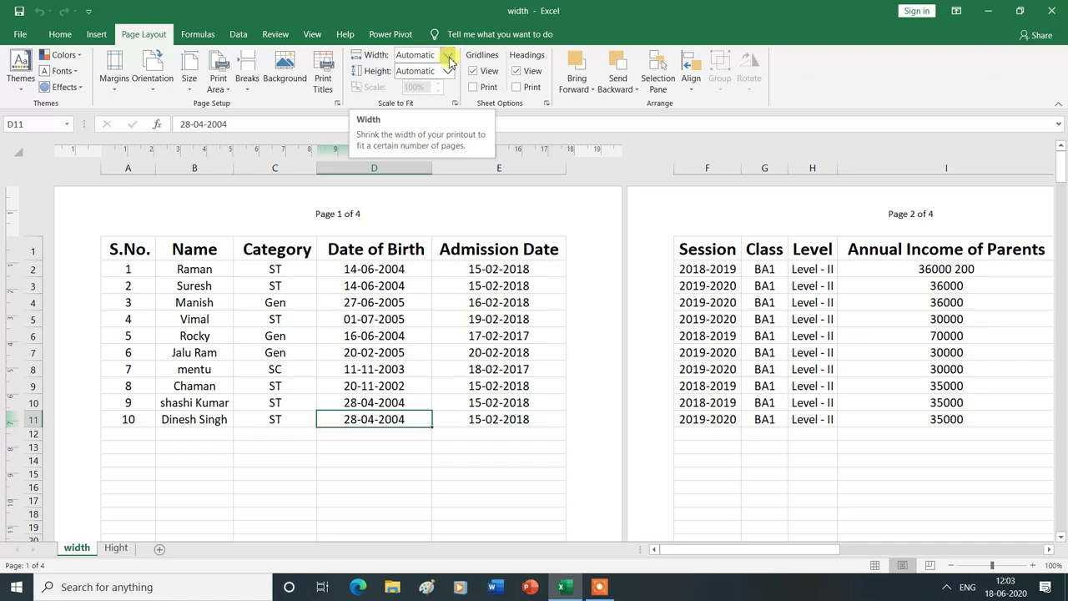
Scale the sheet to 3 pages wide, scroll through the pages, and open the print preview.
click(449, 58)
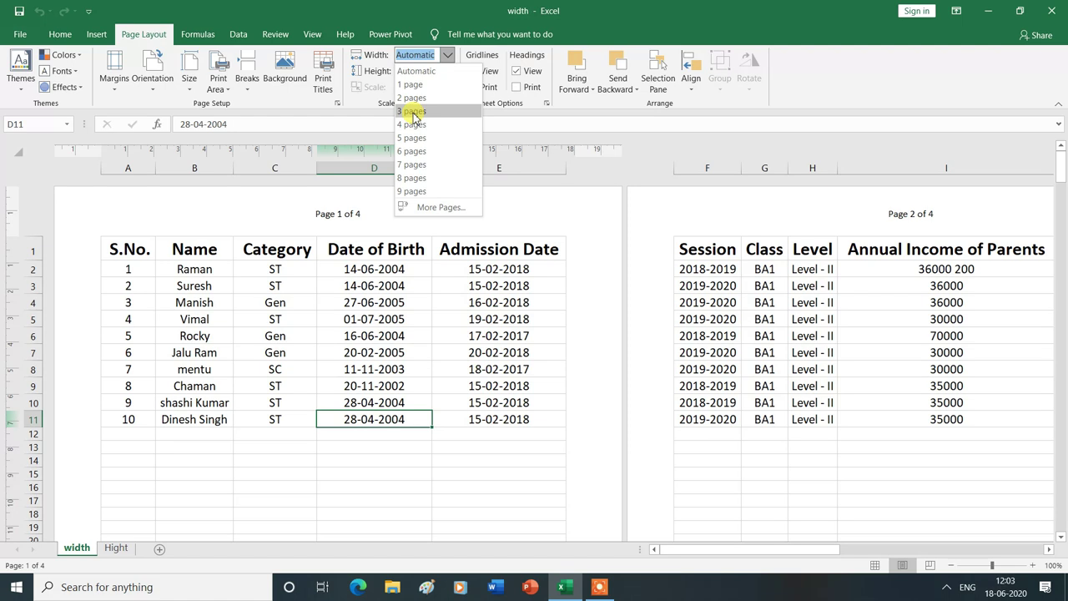
click(413, 111)
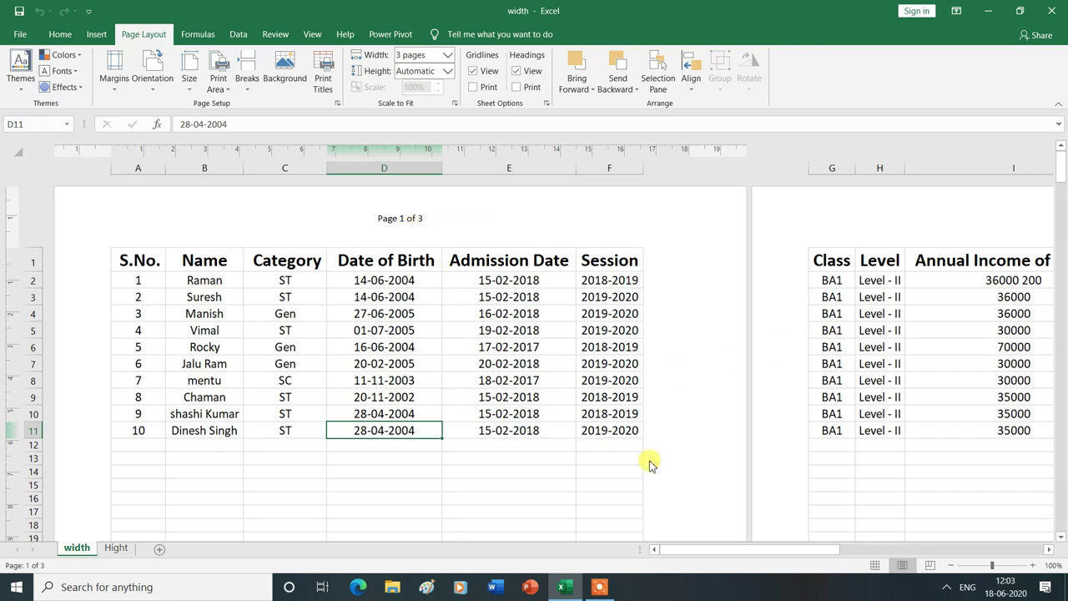
click(1049, 551)
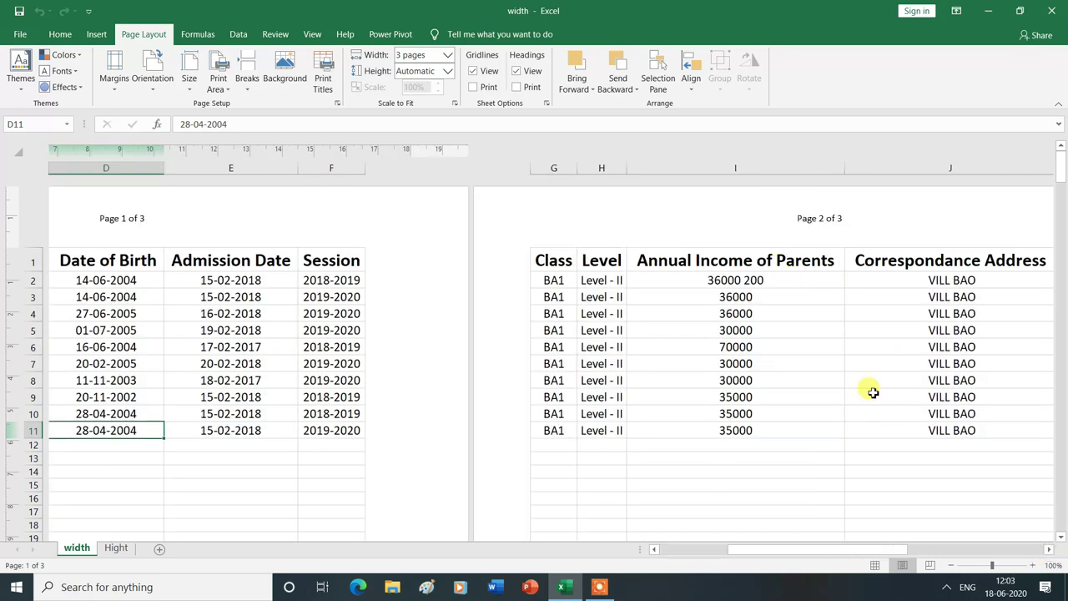
click(1049, 551)
click(1049, 551)
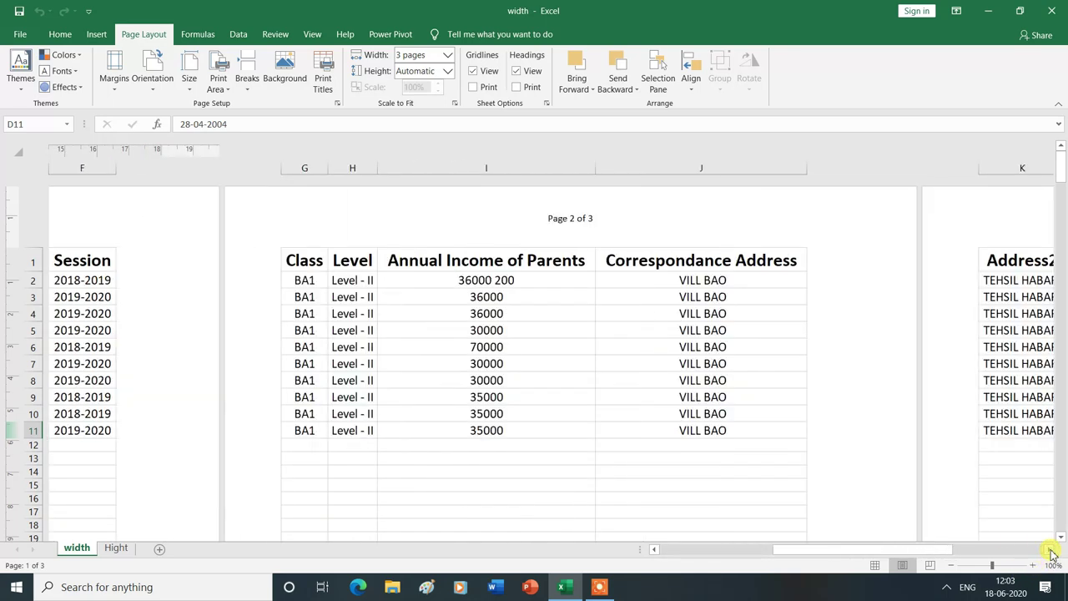
click(1049, 550)
click(1049, 551)
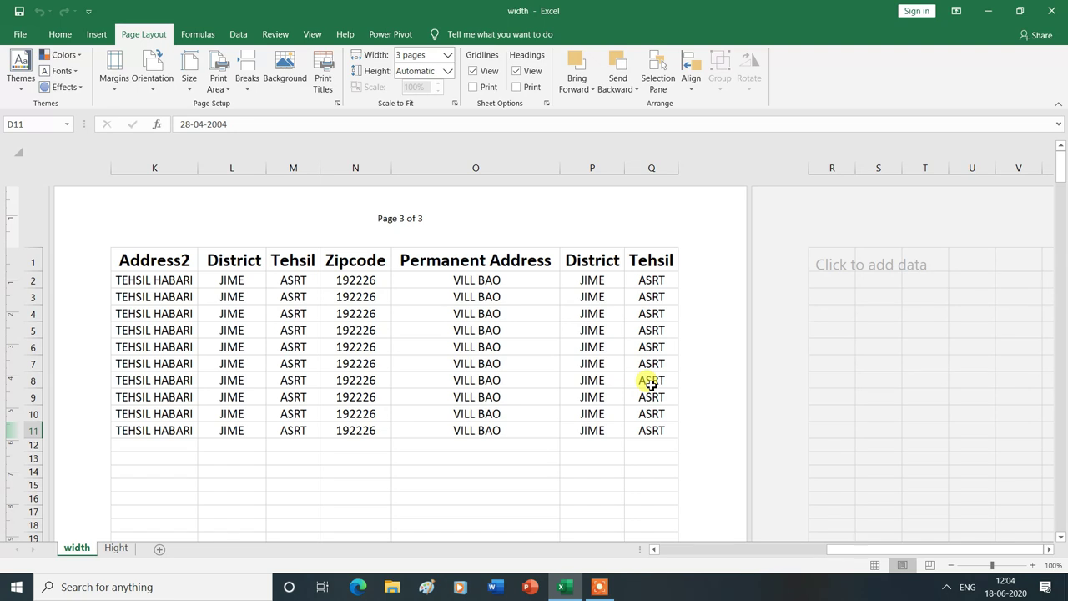
key(ctrl+p)
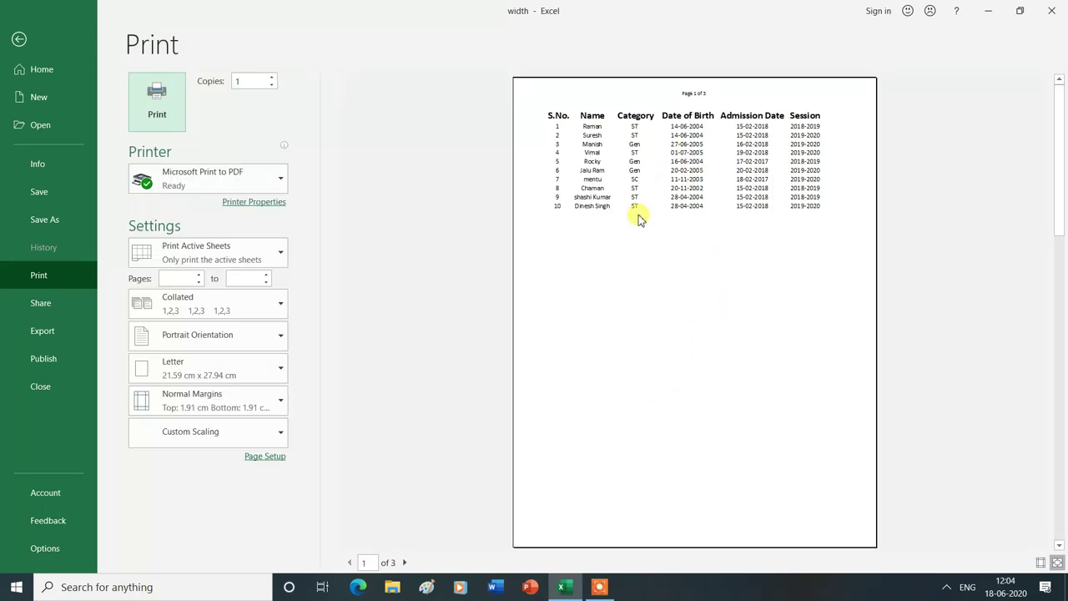
Check preview pages 2 and 3 of 3, then return to the sheet.
click(404, 563)
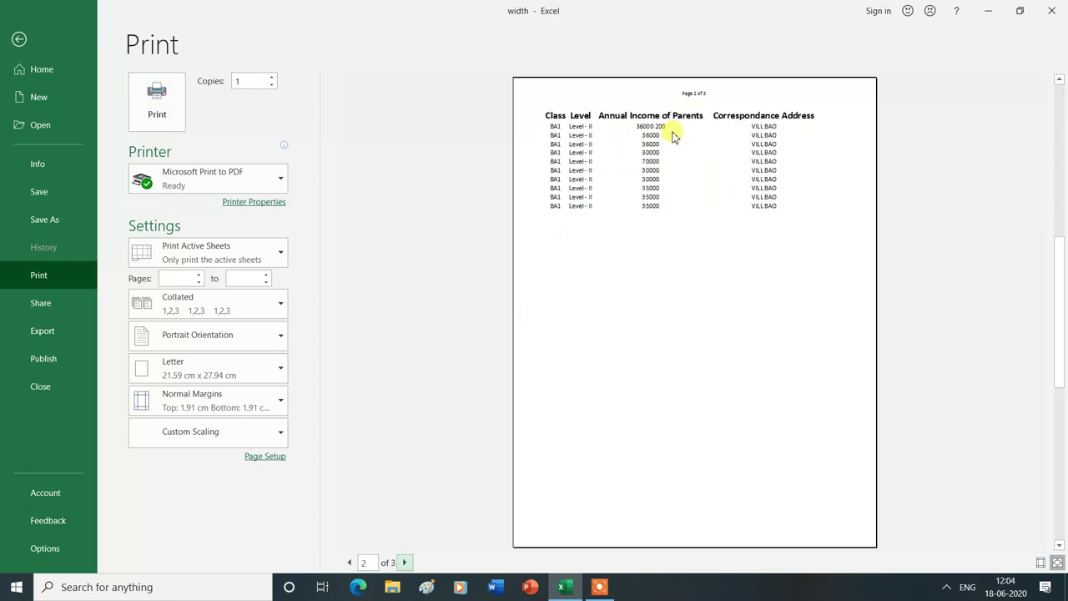
click(403, 563)
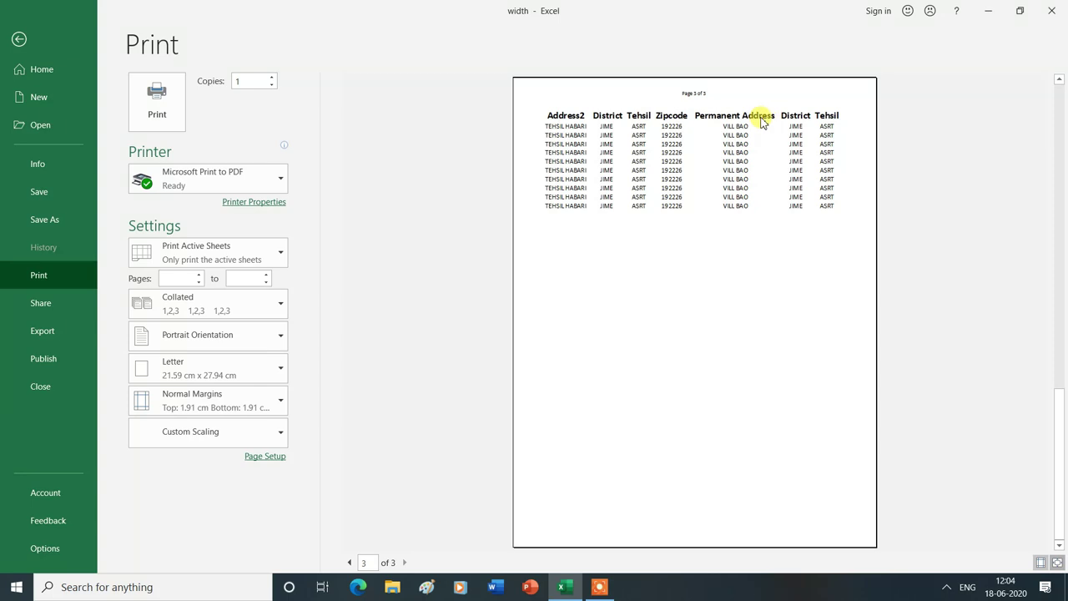
key(Escape)
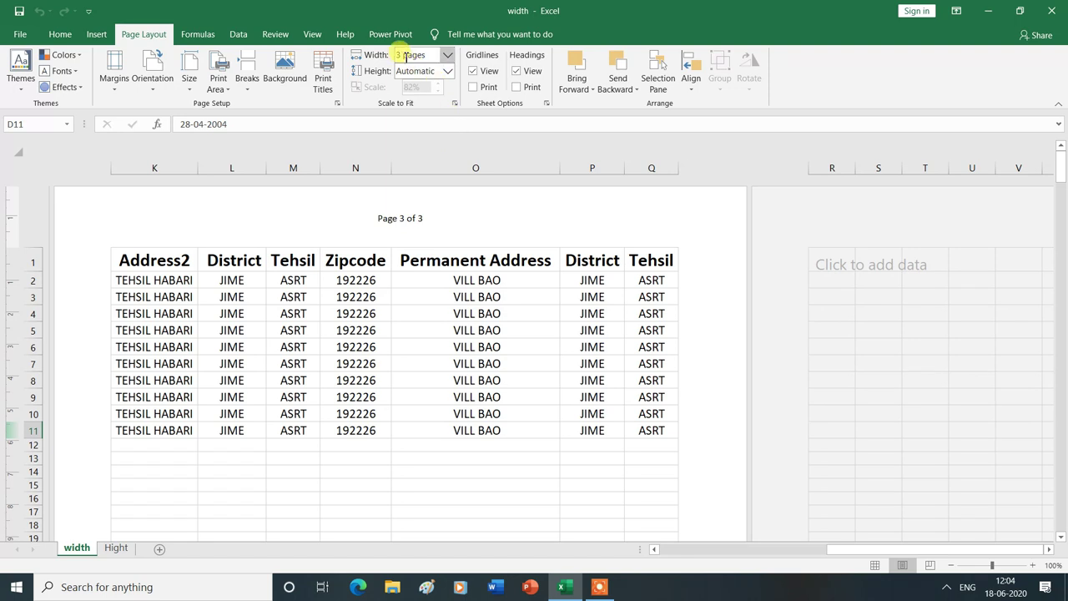
Fit the sheet to 2 pages wide, scroll the layout, and preview the printout.
click(449, 56)
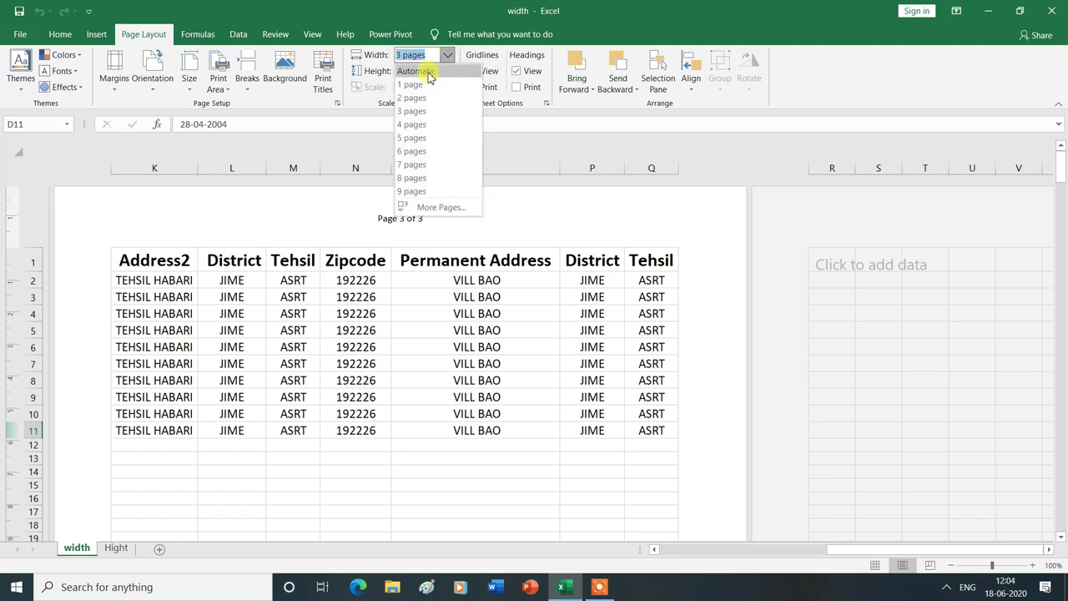
click(413, 99)
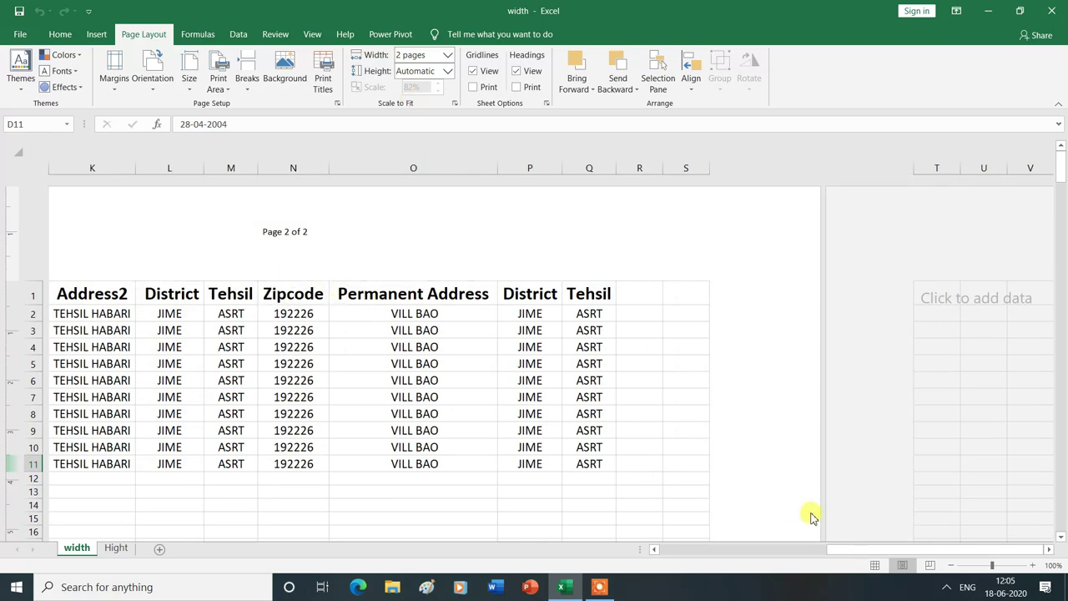
drag(840, 553, 639, 553)
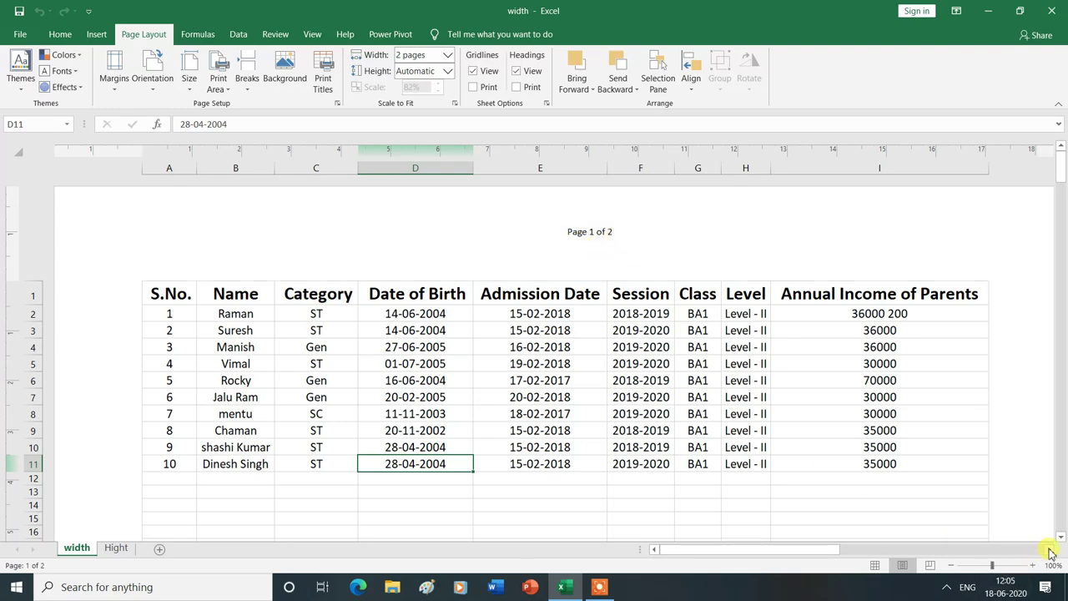
drag(1050, 553, 1050, 553)
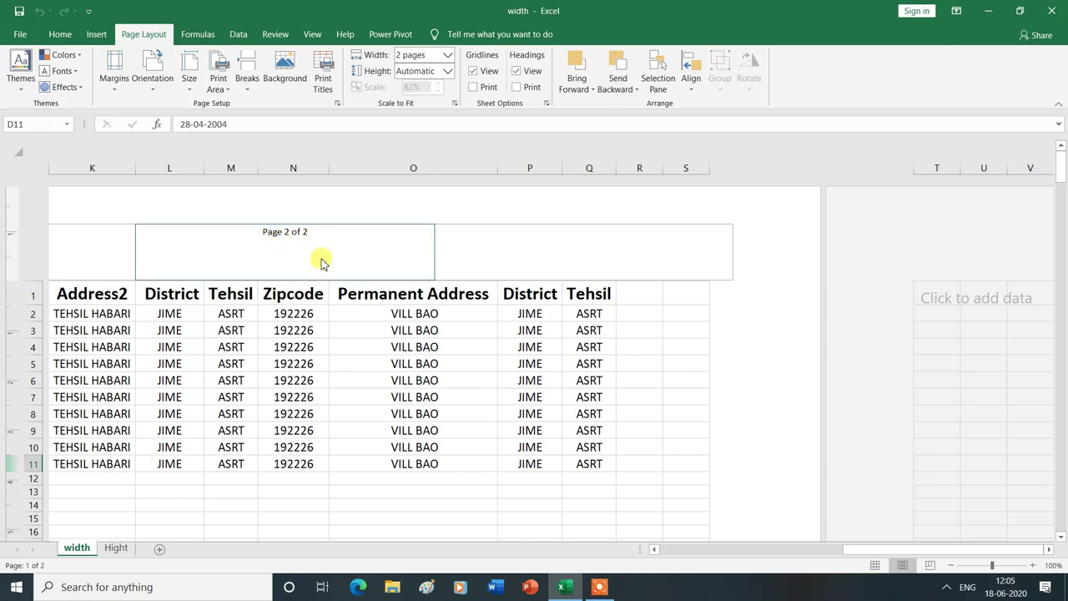
key(ctrl+p)
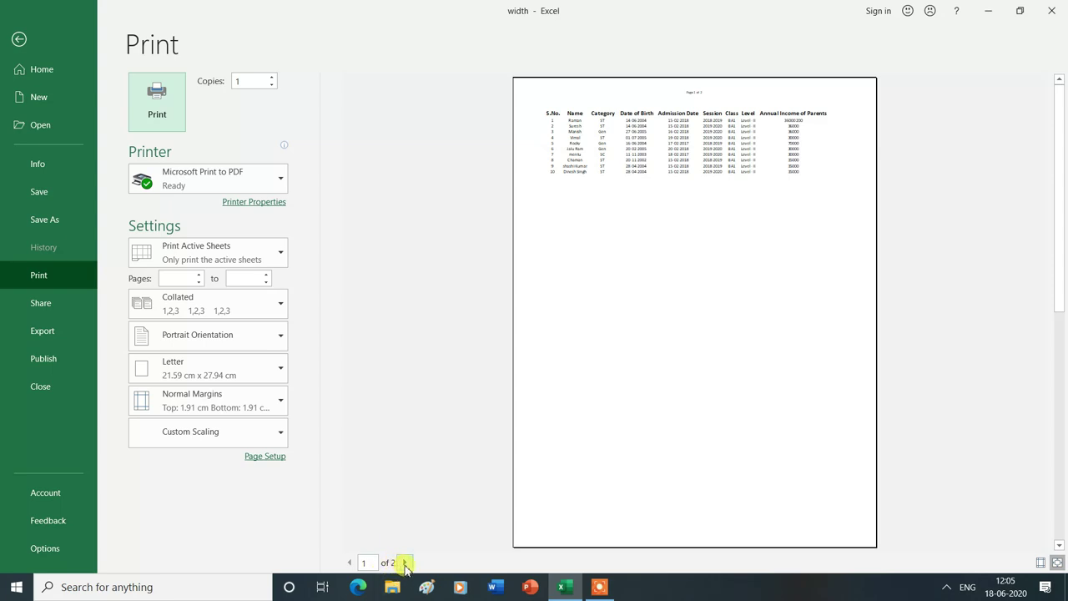
Check preview page 2 of 2 with the remaining address columns, then close it.
click(404, 563)
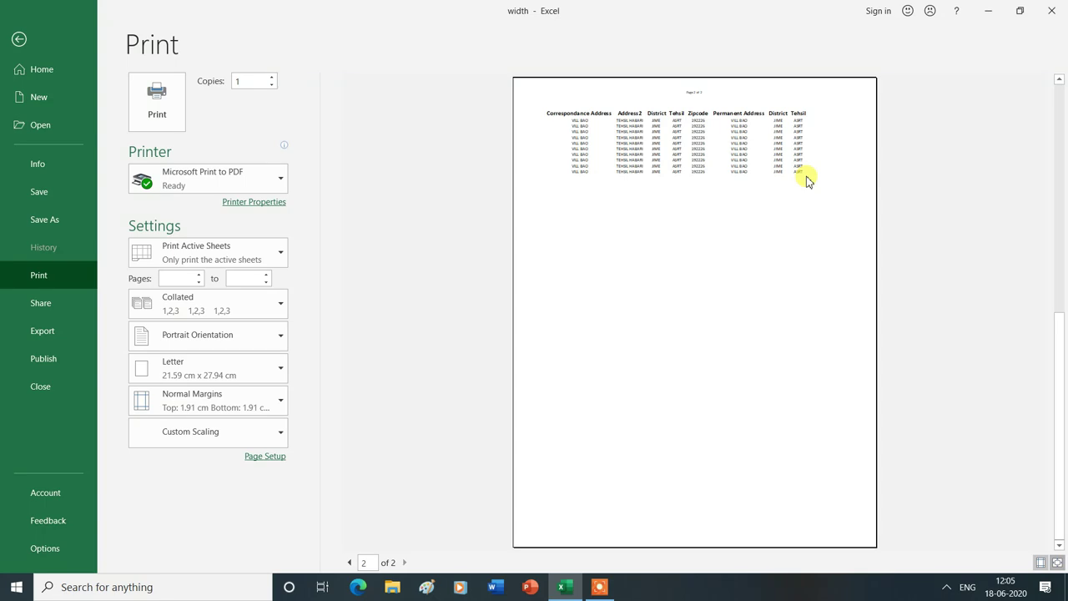
key(Escape)
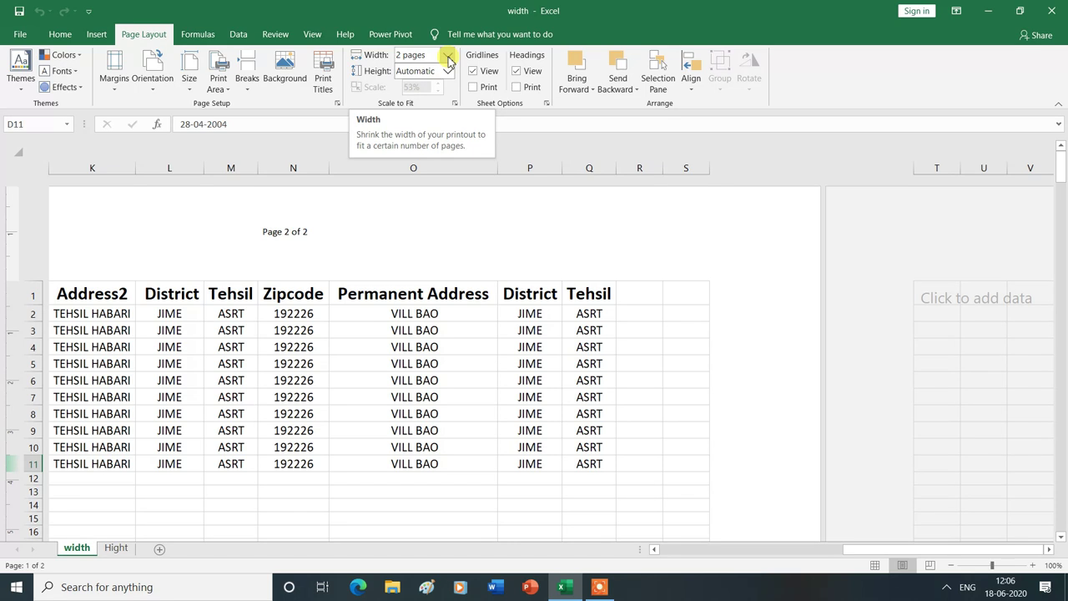
Fit the sheet to 1 page wide and preview it as page 1 of 1.
click(448, 61)
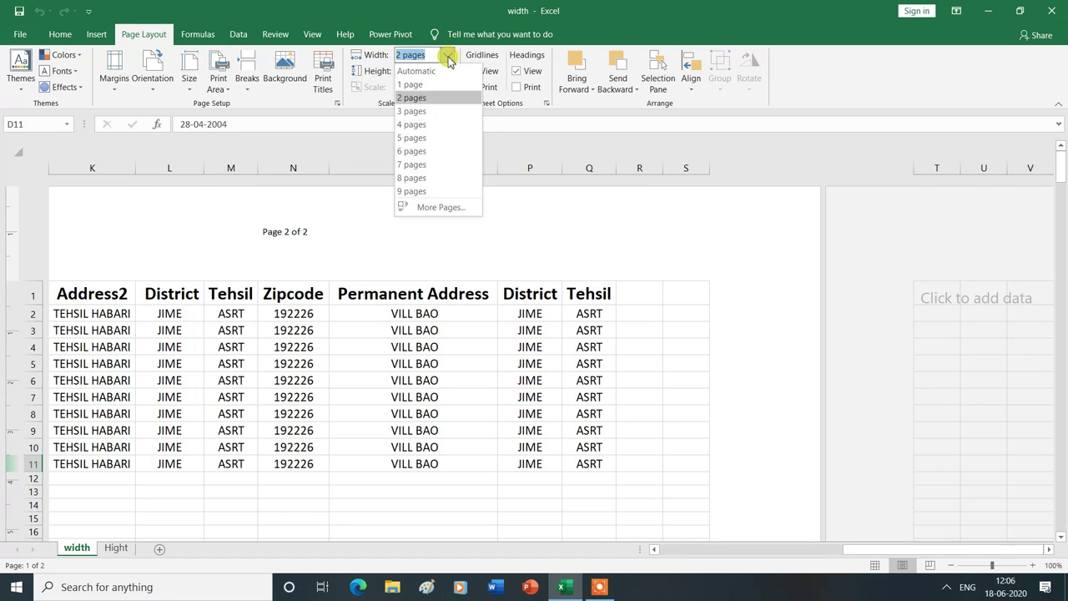
click(412, 85)
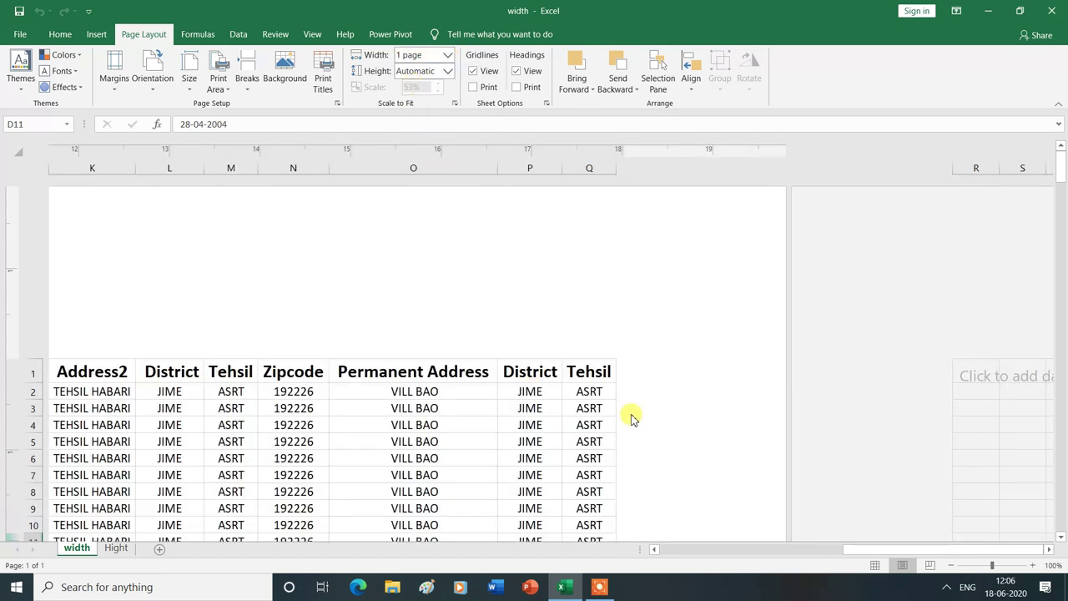
click(654, 551)
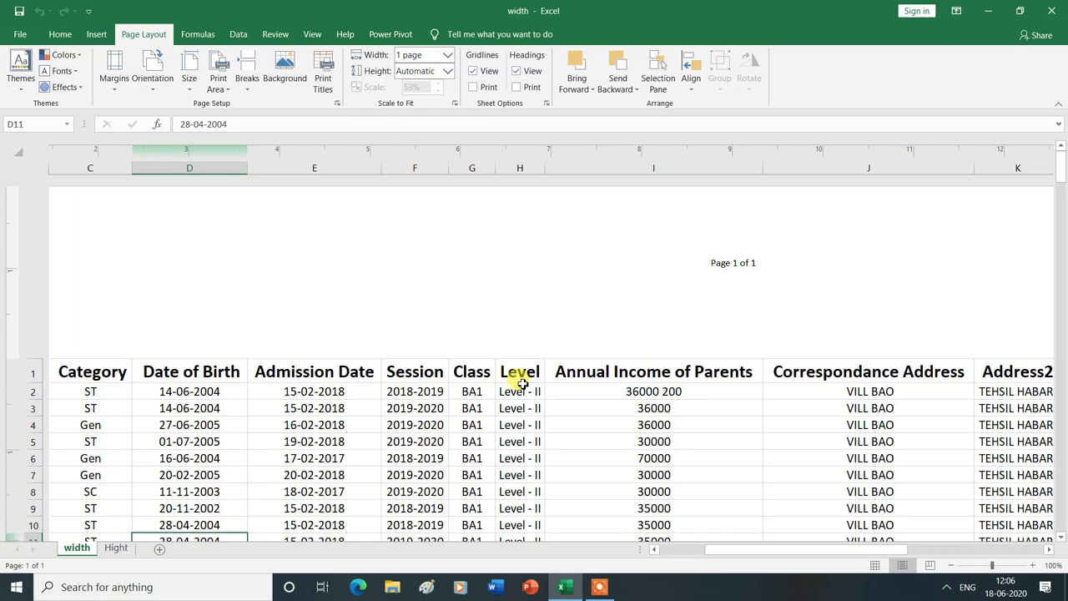
key(ctrl+p)
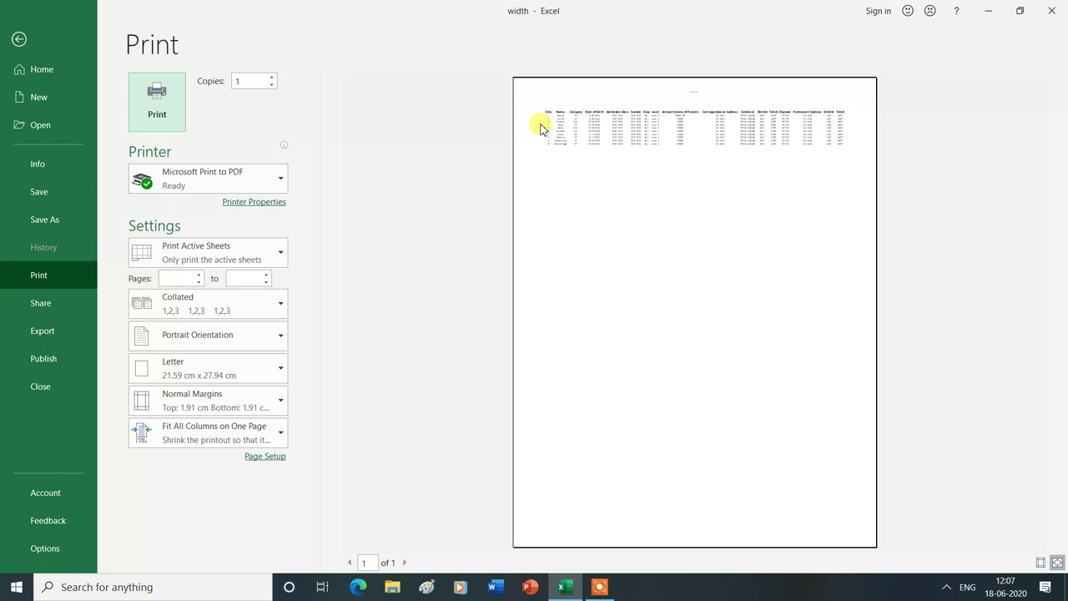
Close the one-page print preview and return to the worksheet.
key(Escape)
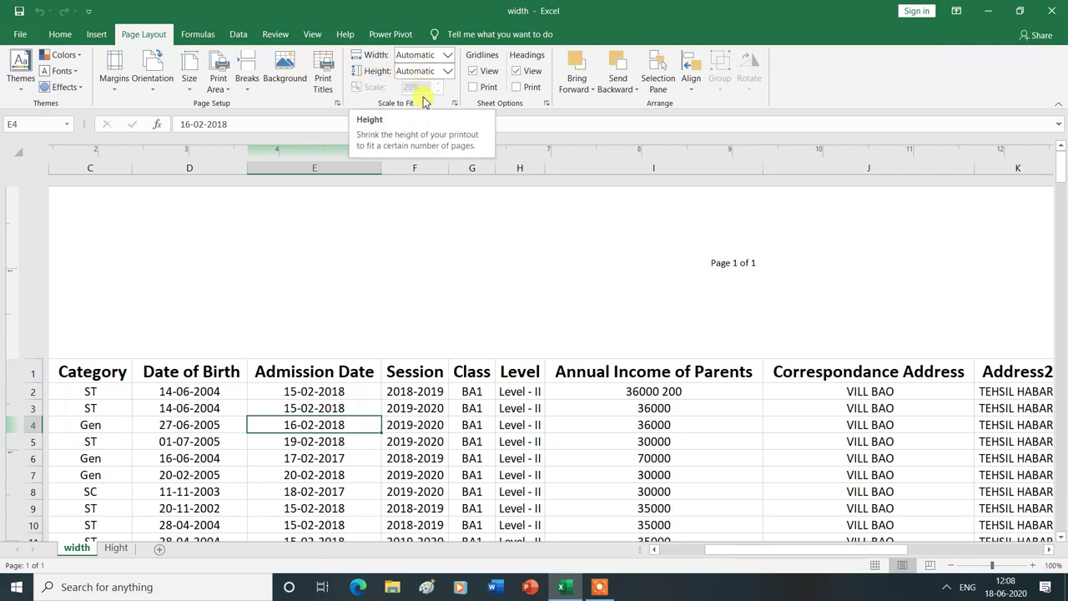
Switch to the Hight sheet holding the Record of Students table.
click(116, 548)
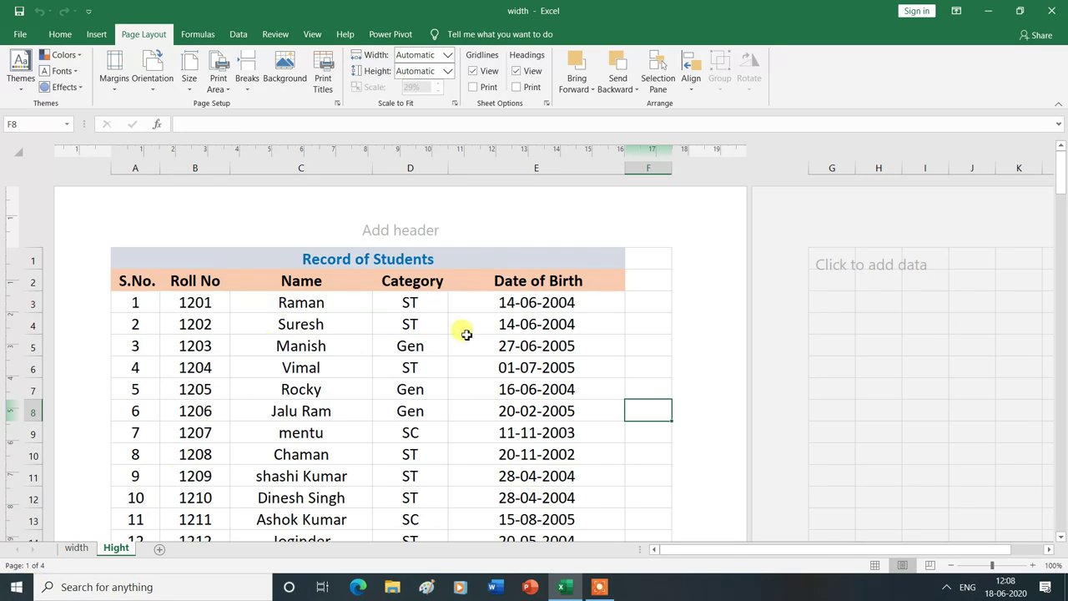
Put a 'Page 1 of ?' page-number header in the centre header section of the Hight sheet.
click(350, 228)
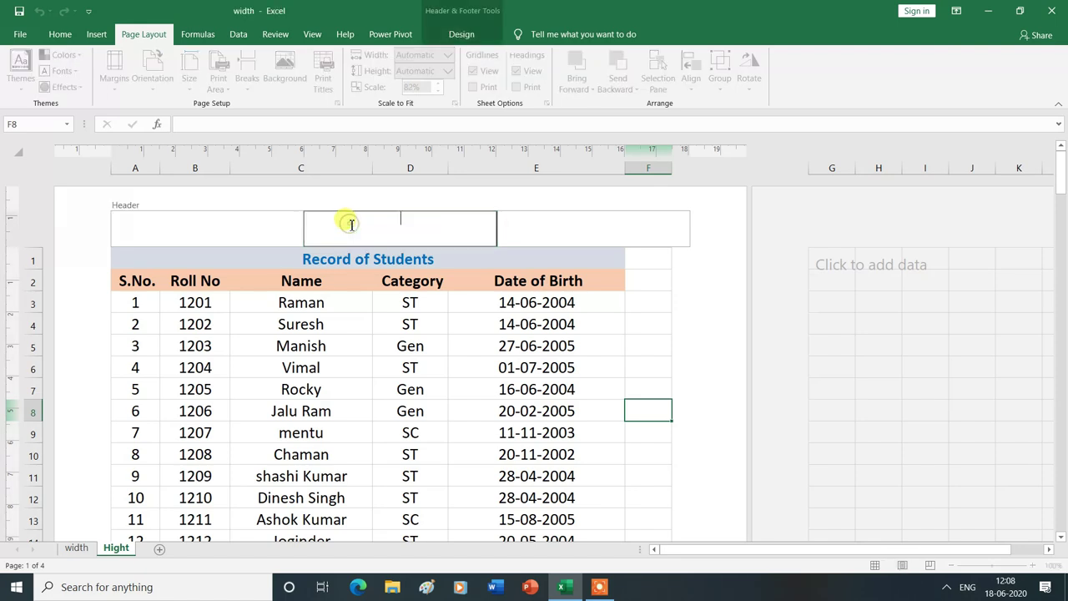
click(461, 34)
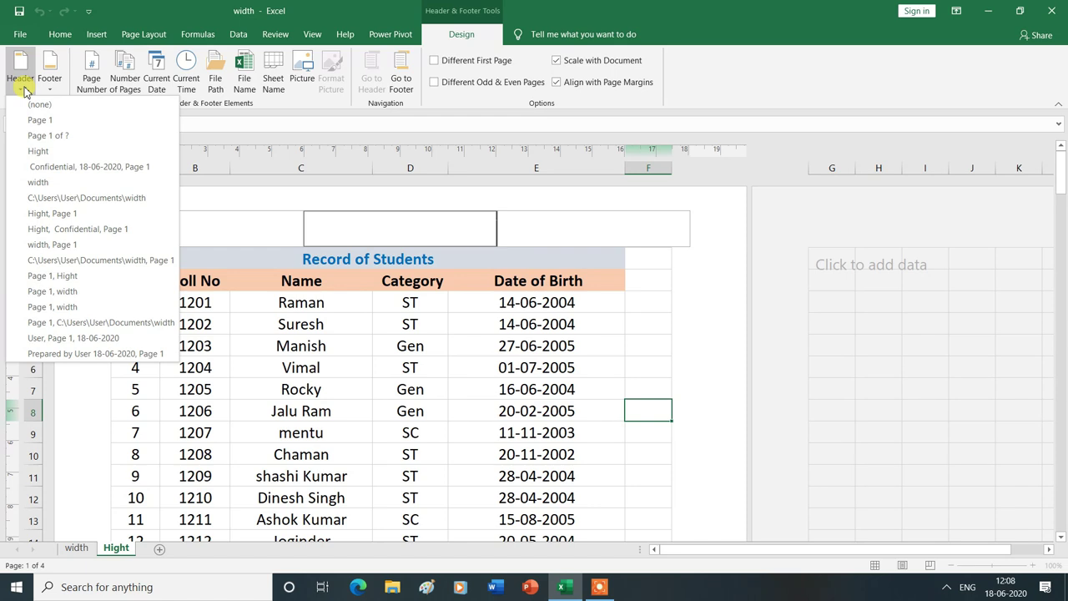
click(34, 139)
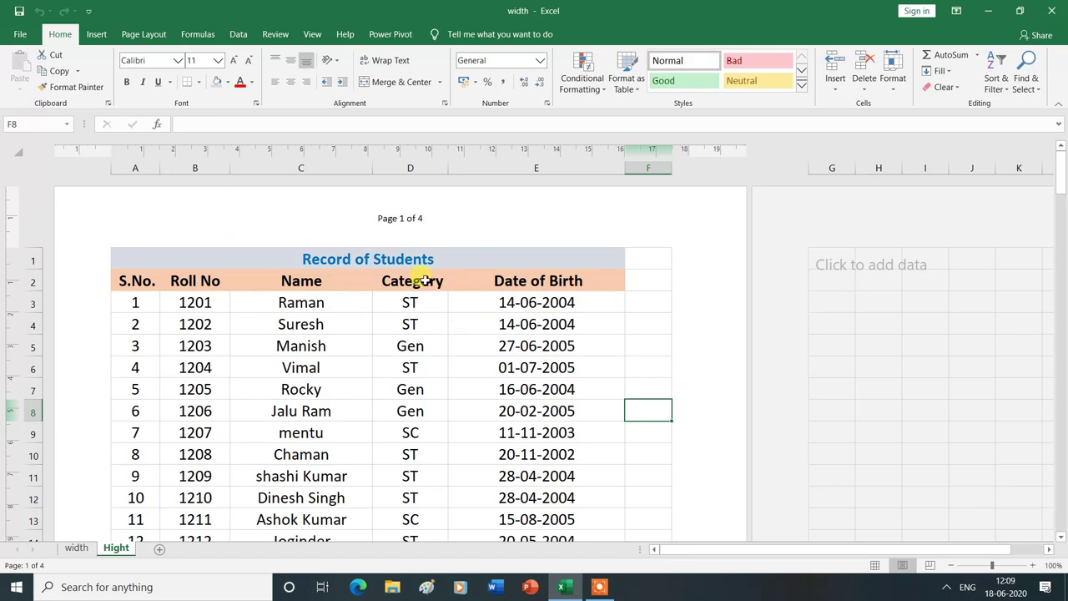
Scroll through all four pages to confirm each shows its 'Page N of 4' header.
scroll(446, 436, down, 5)
scroll(445, 436, down, 5)
scroll(446, 436, down, 1)
scroll(446, 436, down, 1)
scroll(446, 437, up, 1)
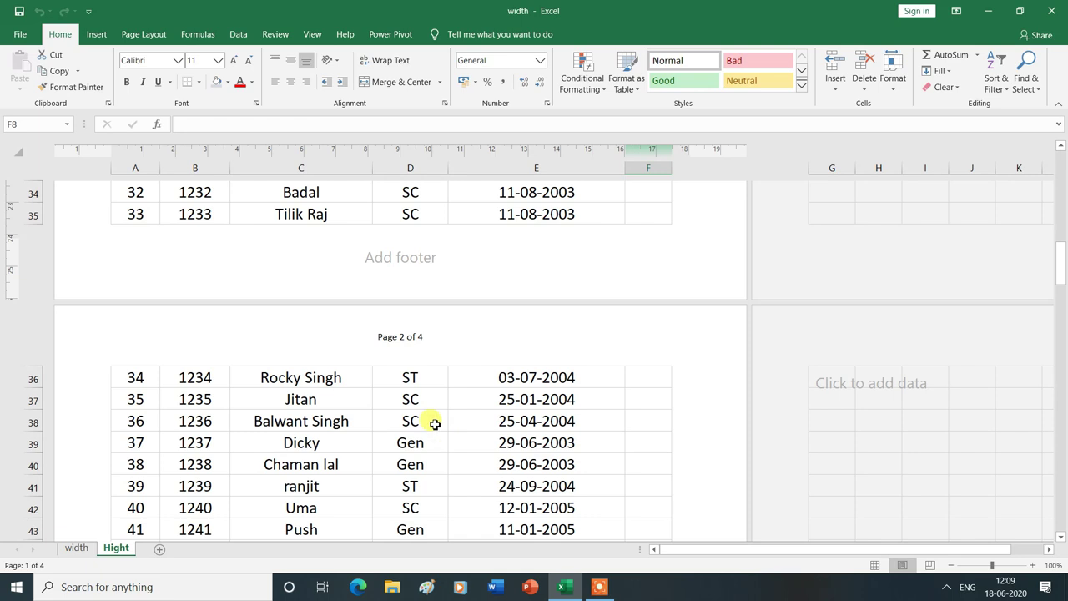
scroll(464, 409, down, 4)
scroll(465, 412, down, 2)
scroll(465, 411, down, 2)
scroll(465, 410, down, 4)
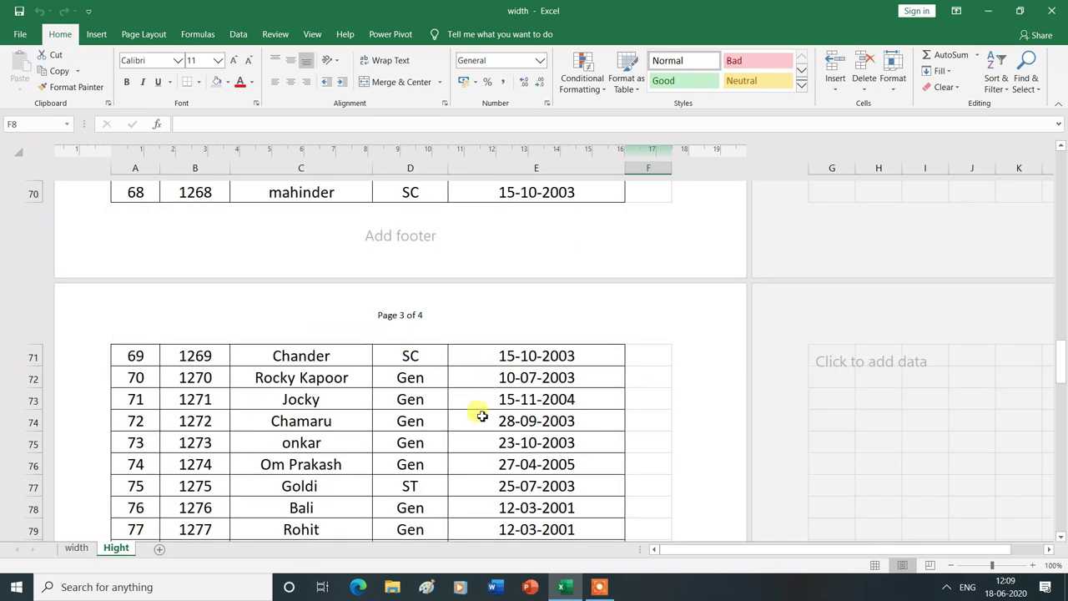
scroll(488, 390, down, 5)
scroll(477, 412, down, 5)
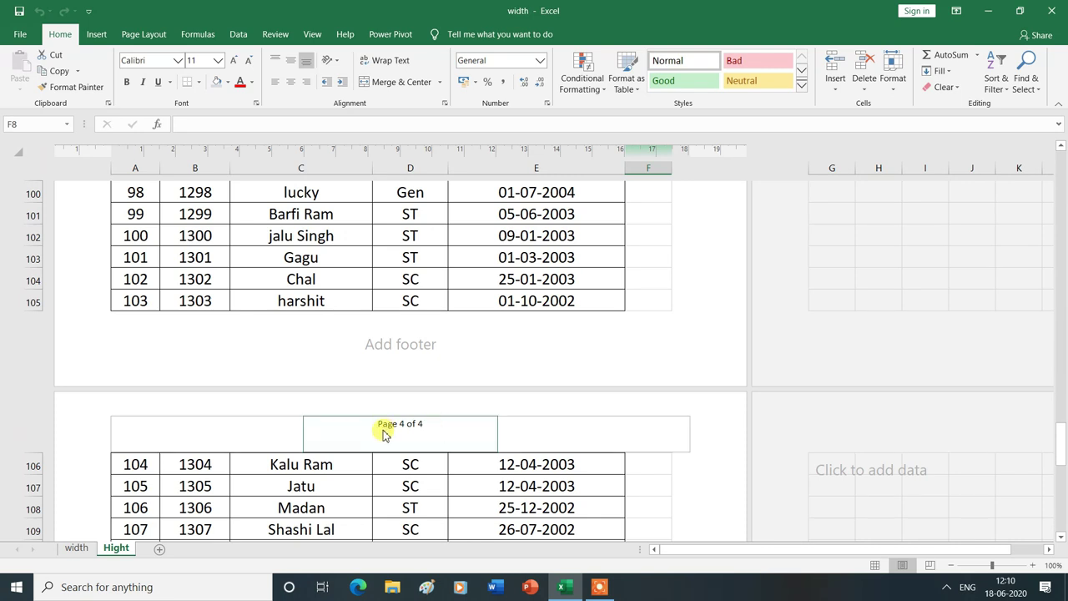
scroll(436, 441, down, 1)
scroll(439, 443, down, 5)
scroll(440, 443, down, 4)
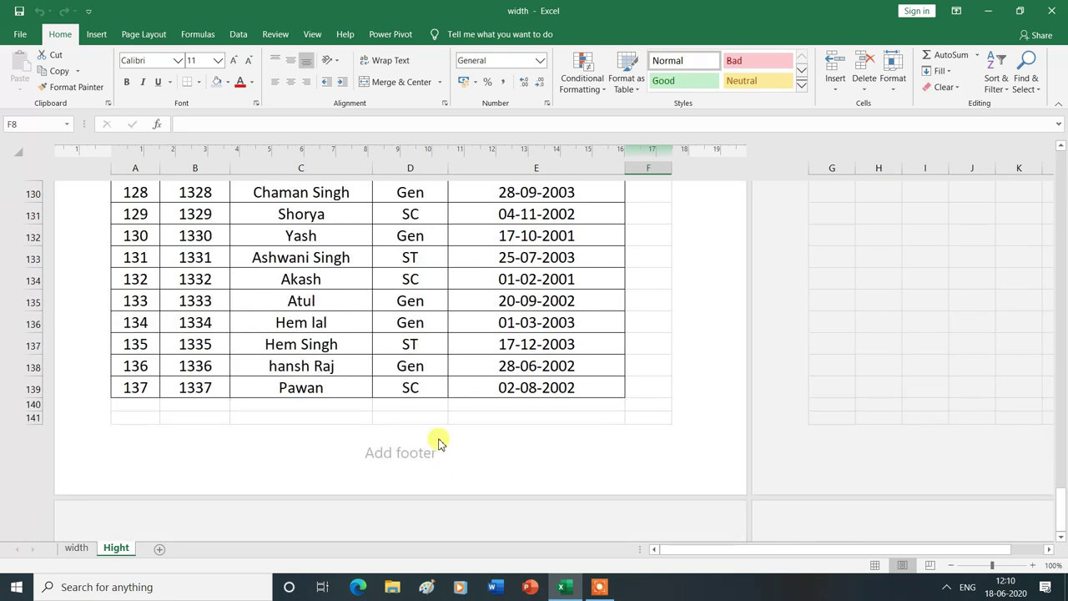
scroll(440, 443, down, 2)
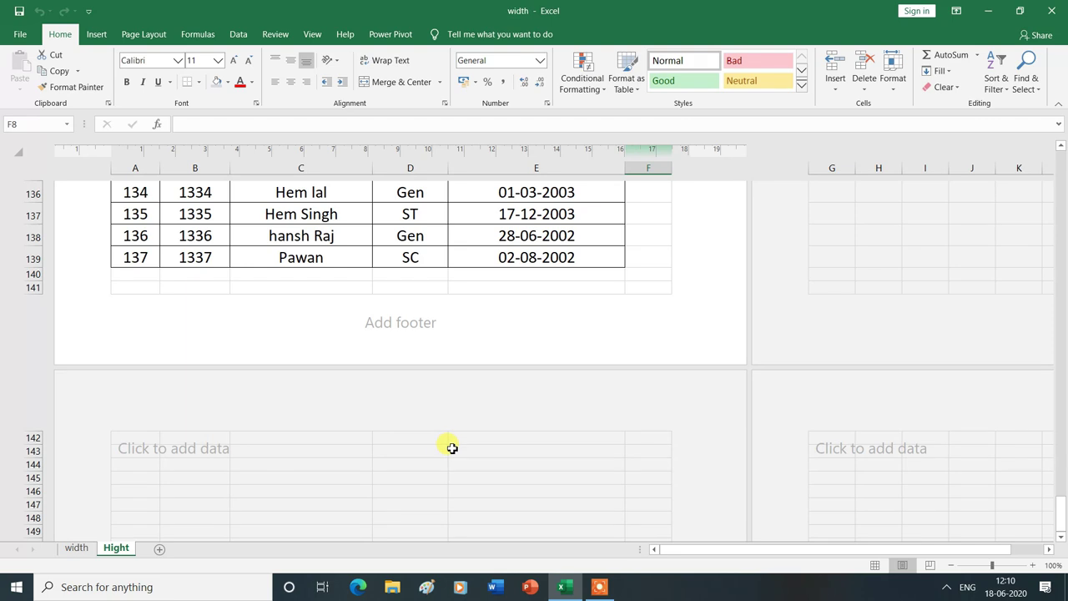
scroll(451, 448, up, 20)
scroll(452, 448, up, 1)
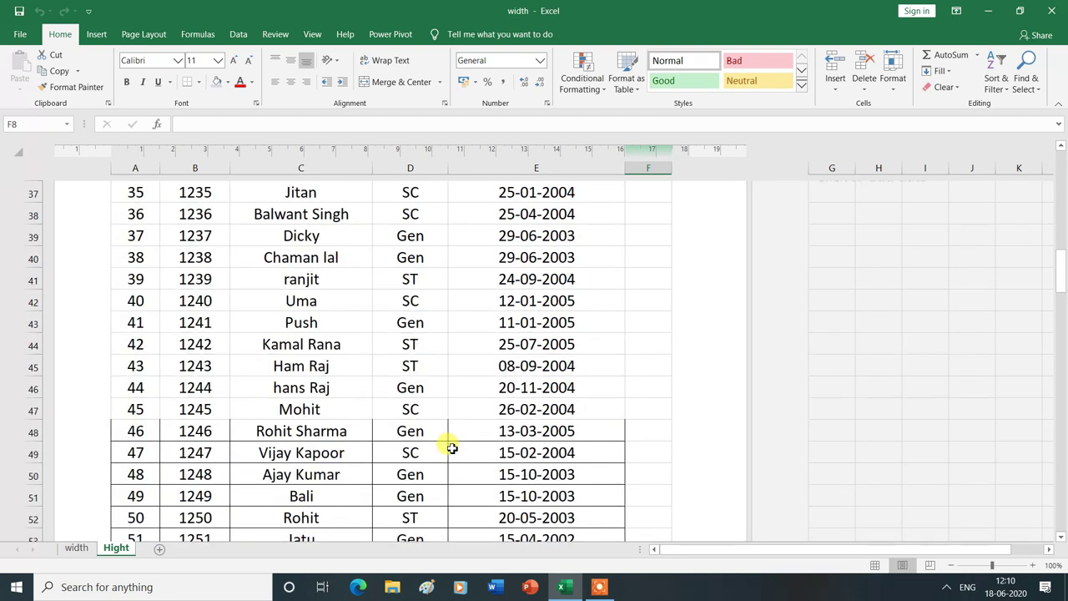
scroll(451, 448, up, 3)
scroll(451, 448, up, 4)
scroll(451, 448, up, 7)
click(147, 38)
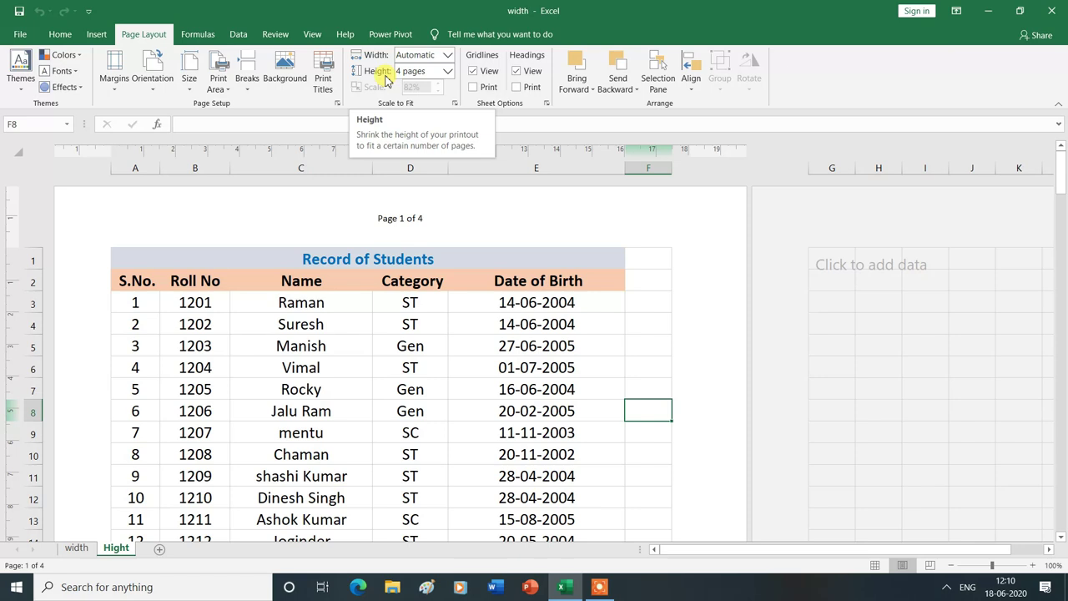
Set the Height scaling to 3 pages and scroll through to check the 'Page N of 3' headers.
click(448, 73)
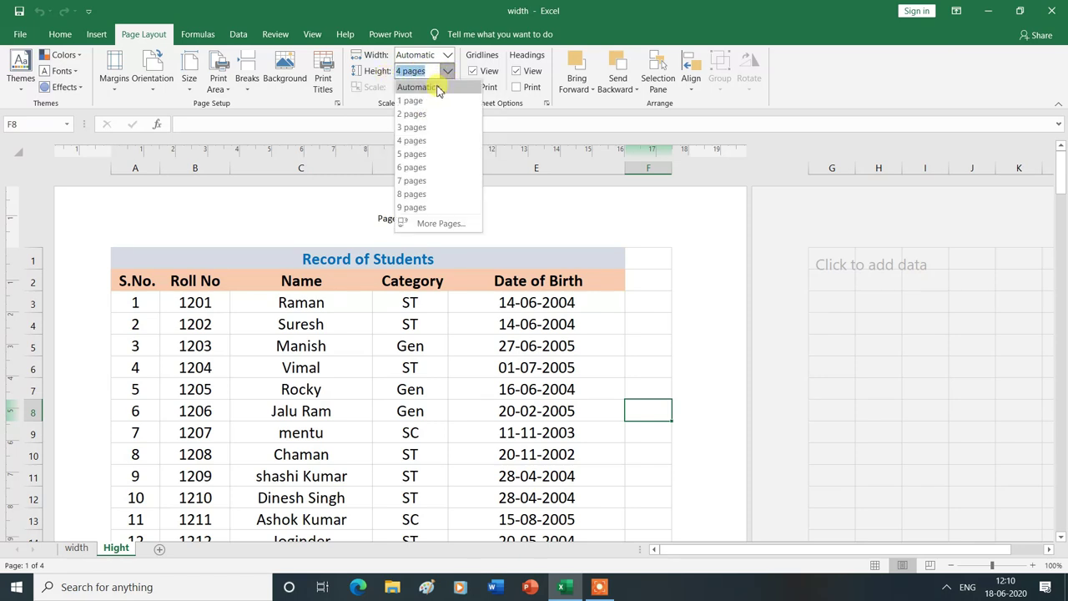
click(414, 126)
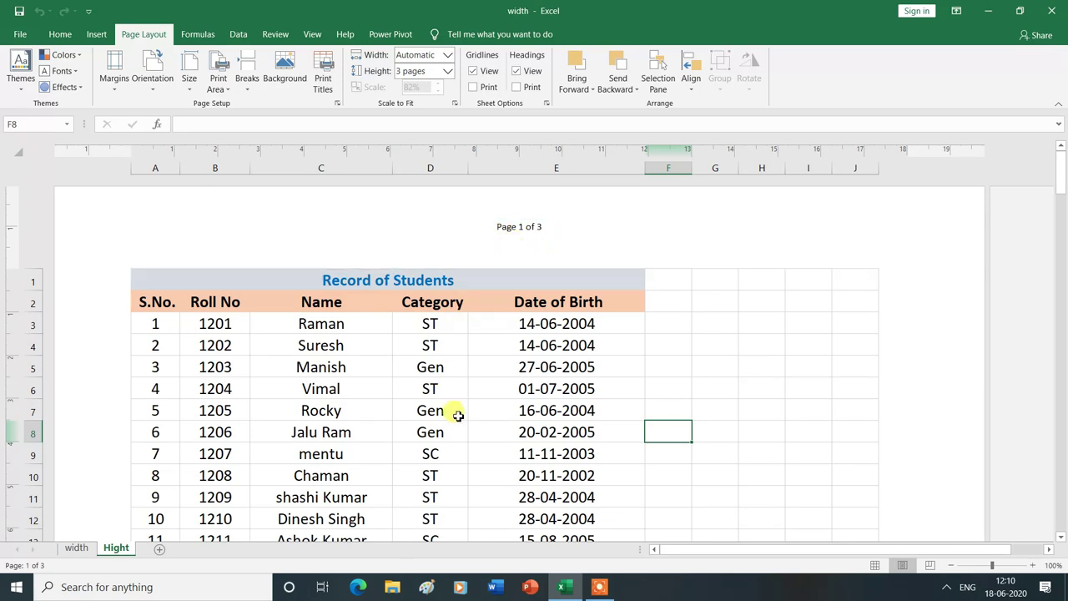
scroll(458, 415, down, 3)
scroll(458, 415, down, 4)
scroll(457, 415, down, 5)
scroll(458, 416, down, 4)
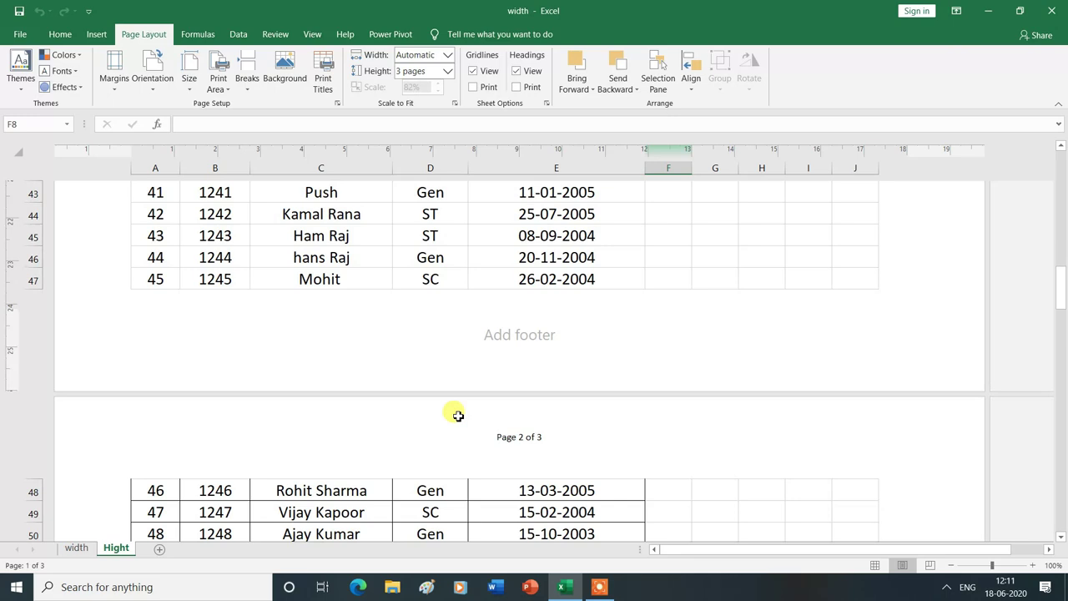
scroll(458, 416, down, 3)
scroll(458, 416, down, 1)
scroll(458, 416, down, 6)
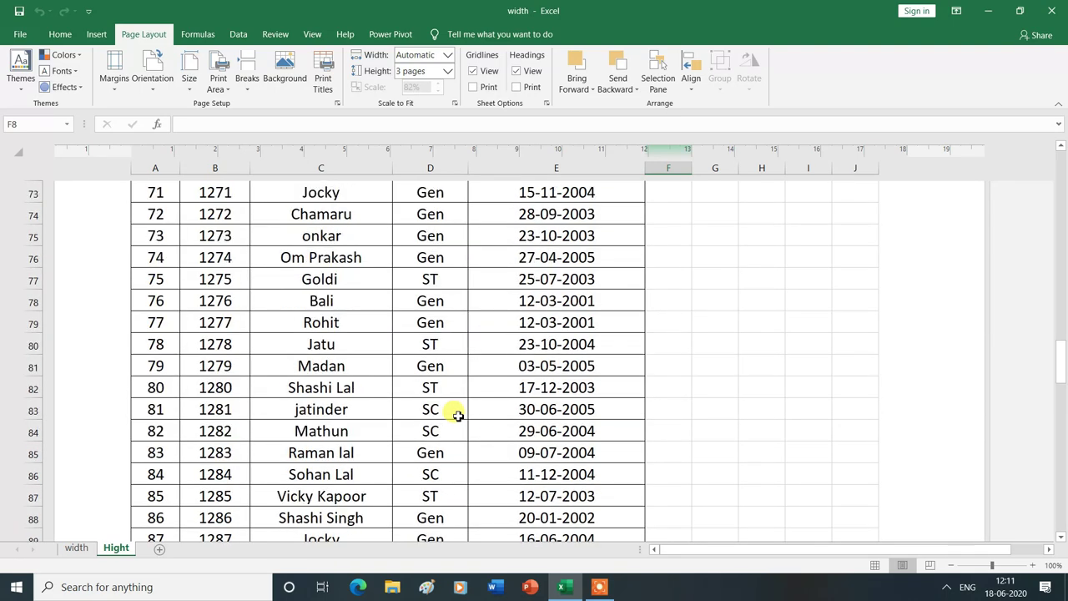
scroll(458, 415, down, 5)
scroll(458, 416, down, 2)
scroll(458, 415, down, 5)
scroll(458, 415, down, 6)
scroll(458, 415, down, 2)
scroll(458, 416, down, 2)
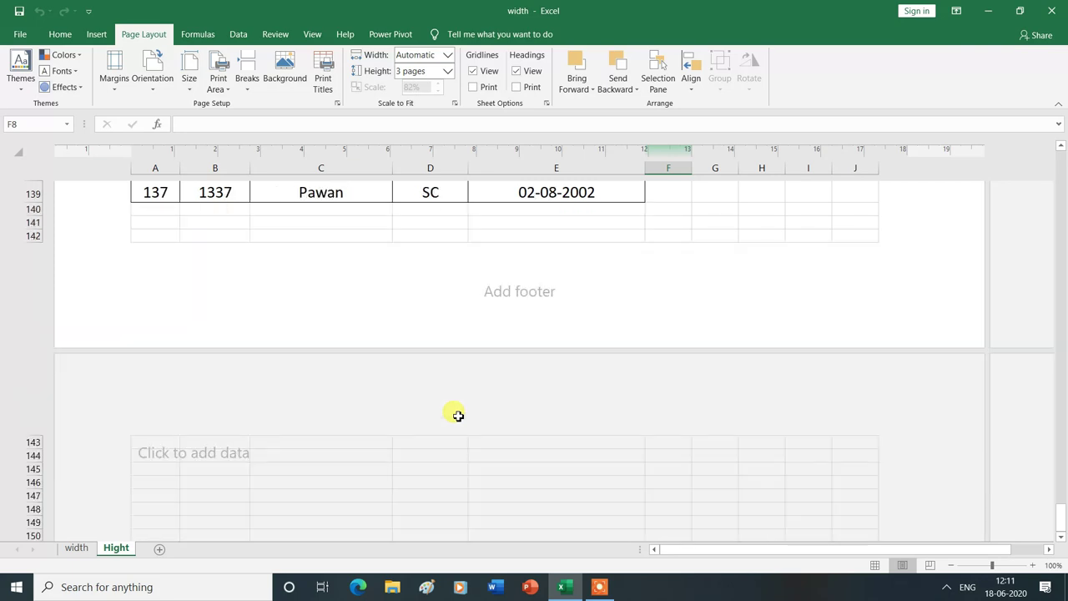
scroll(458, 415, down, 1)
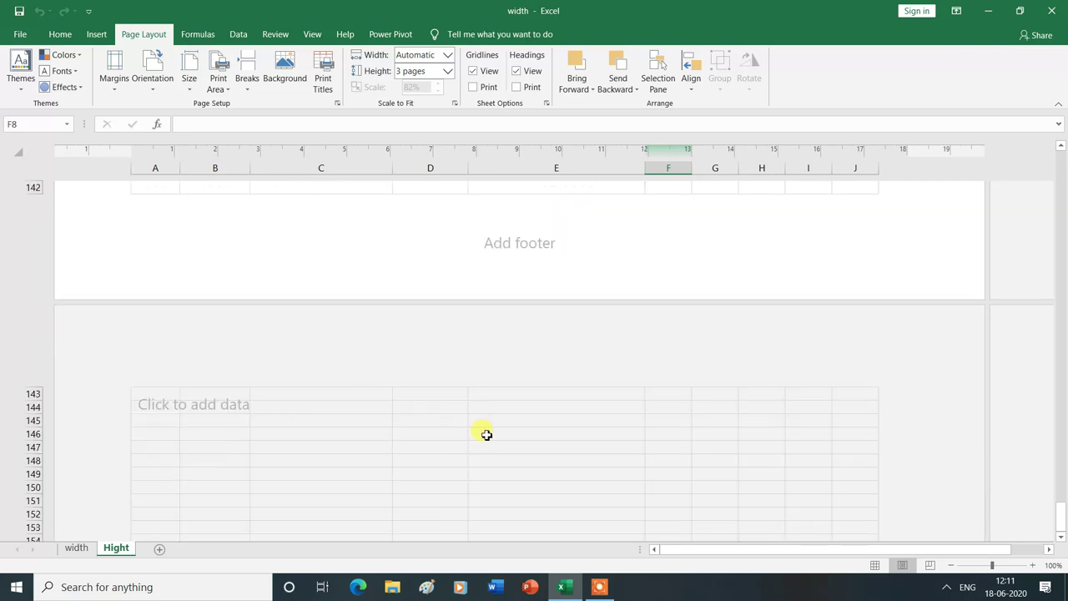
scroll(487, 434, up, 7)
scroll(487, 434, up, 6)
scroll(486, 434, up, 6)
scroll(486, 434, up, 5)
scroll(486, 434, up, 6)
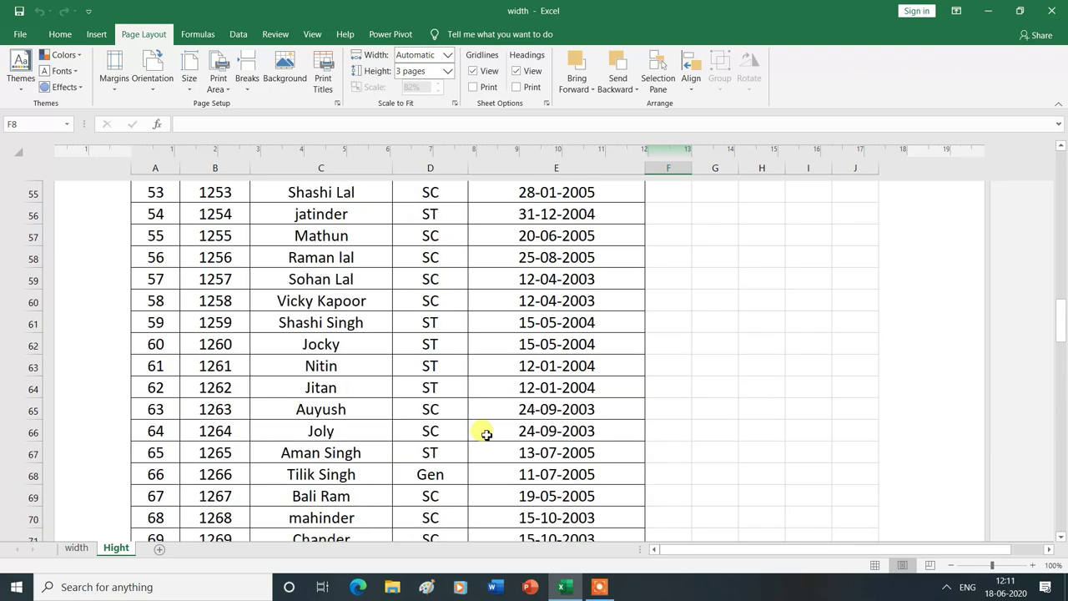
key(ctrl+p)
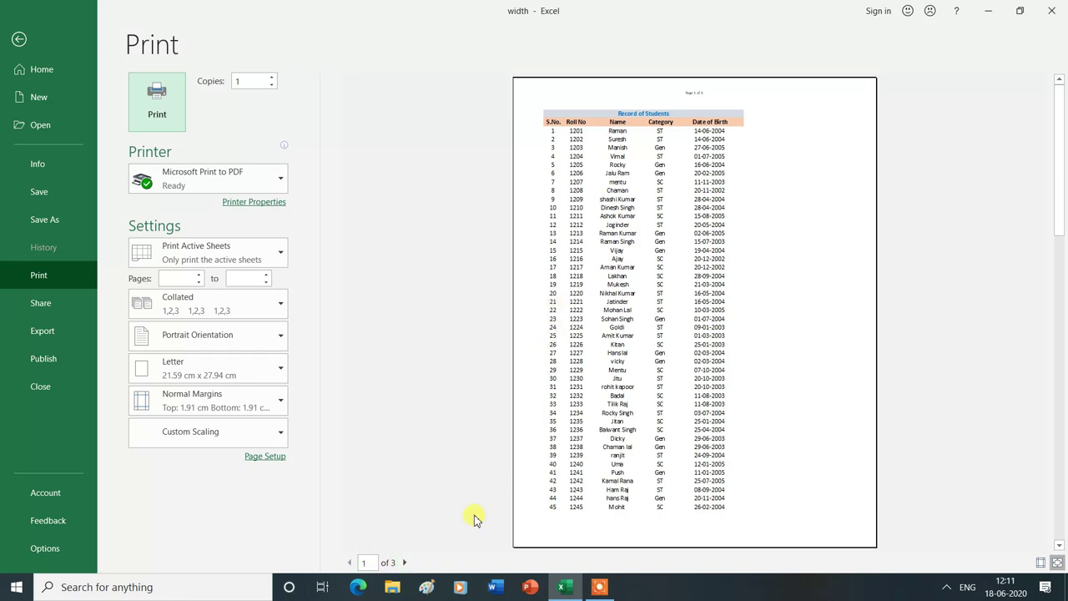
Page through the print preview to pages 2 and 3, then return to the worksheet.
click(406, 563)
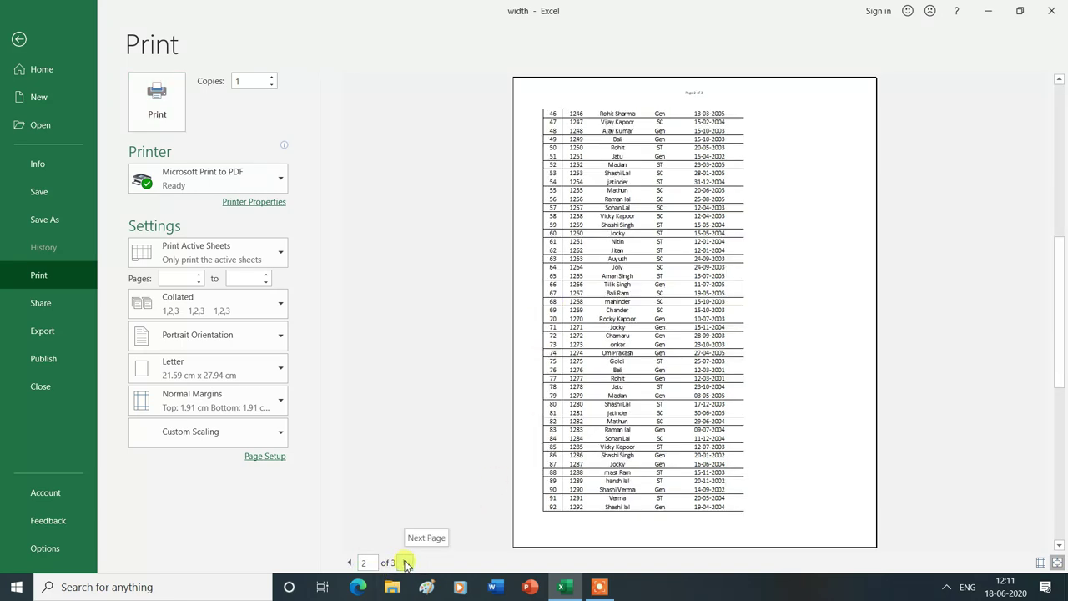
click(405, 563)
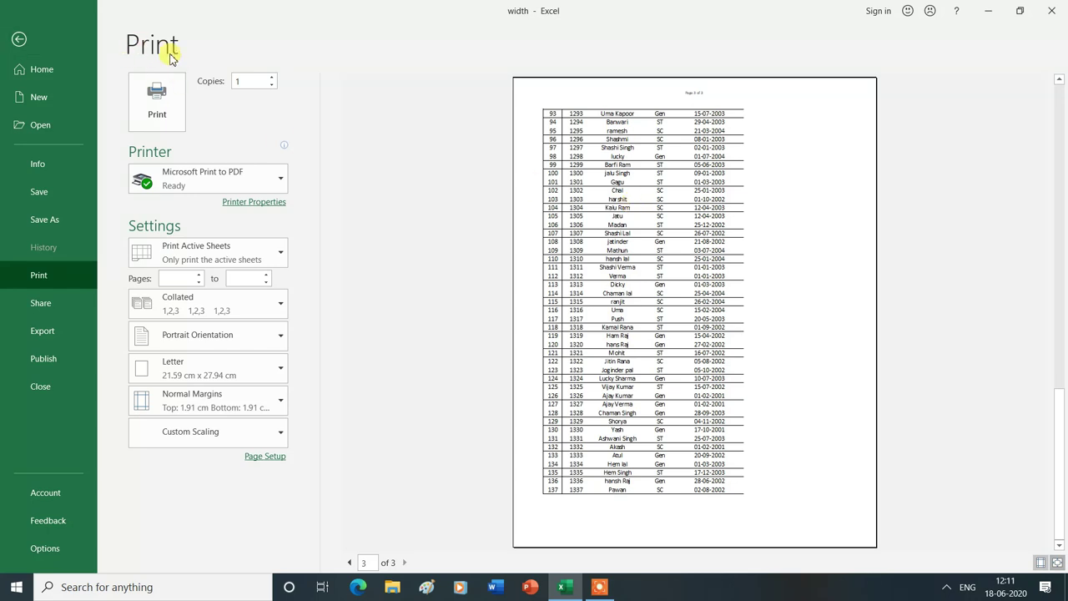
key(Escape)
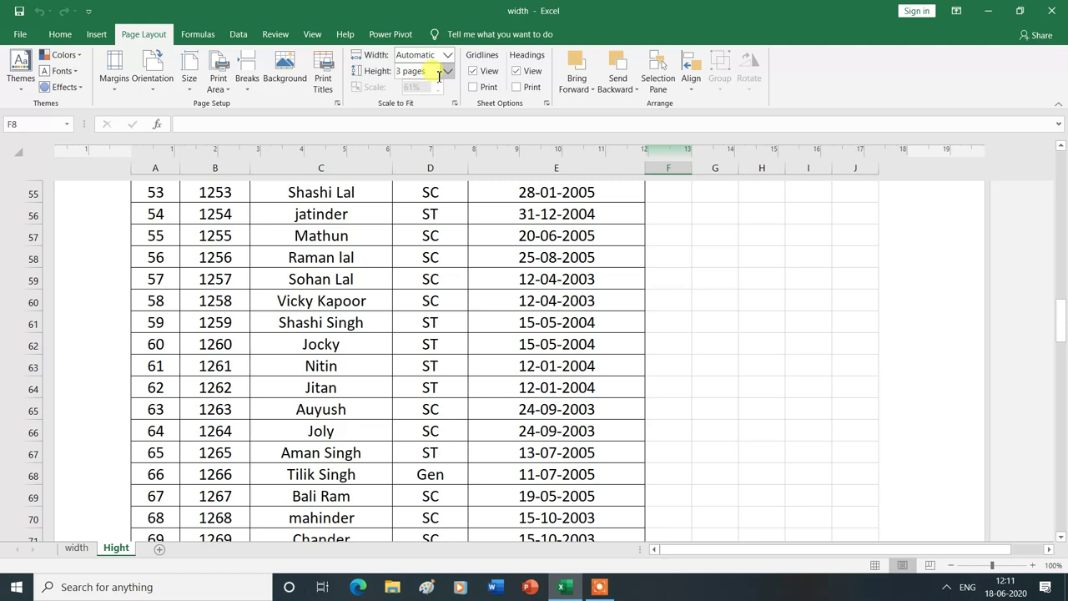
Set the Height scaling to 2 pages and scroll down to check page two ends at record 137.
click(450, 77)
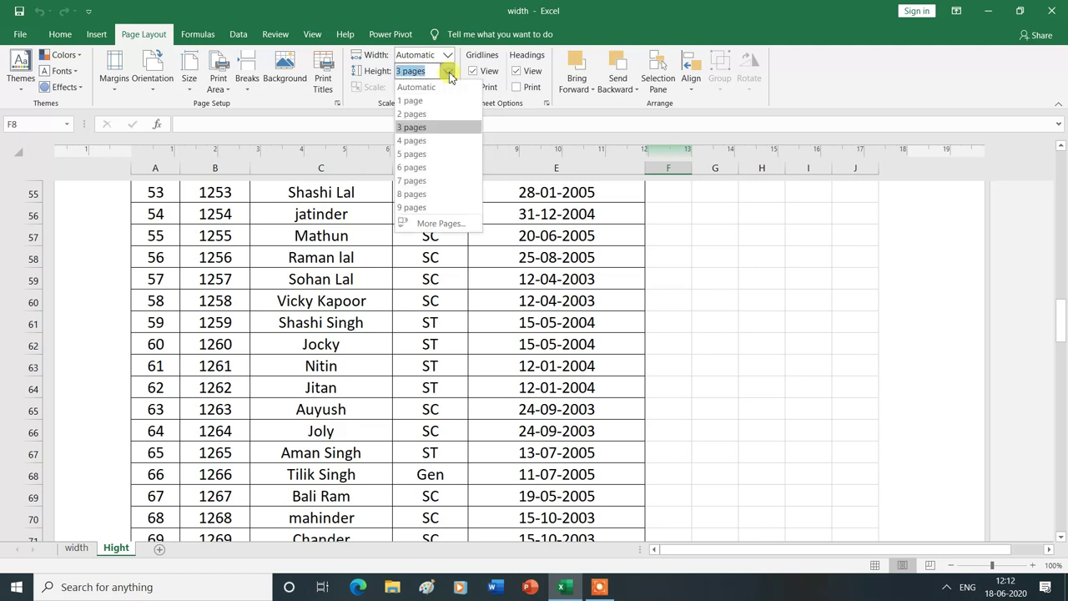
click(410, 114)
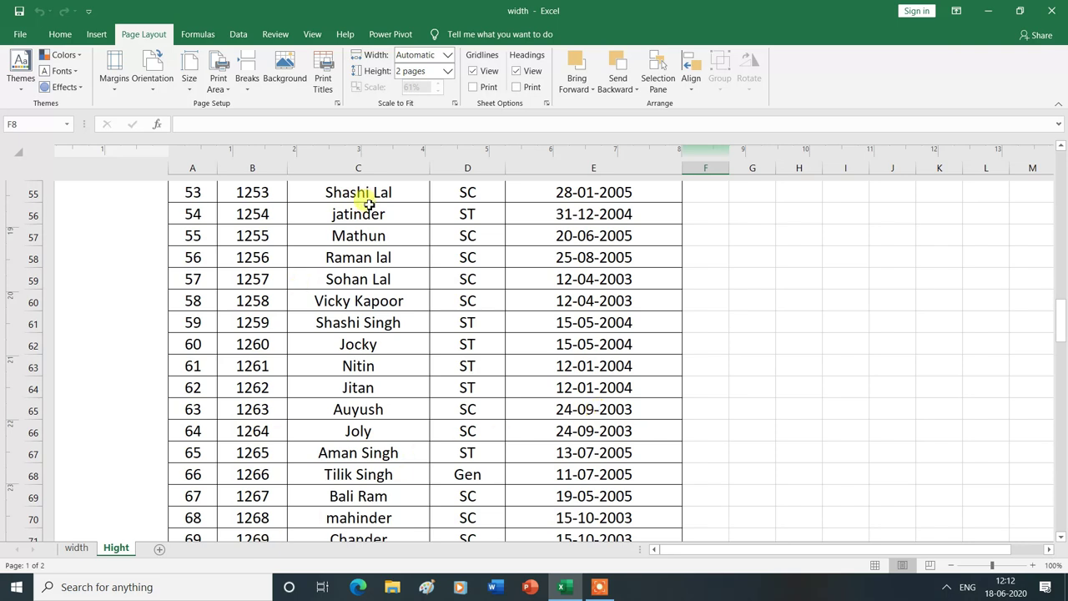
scroll(450, 332, up, 15)
scroll(550, 371, down, 5)
scroll(550, 371, down, 5)
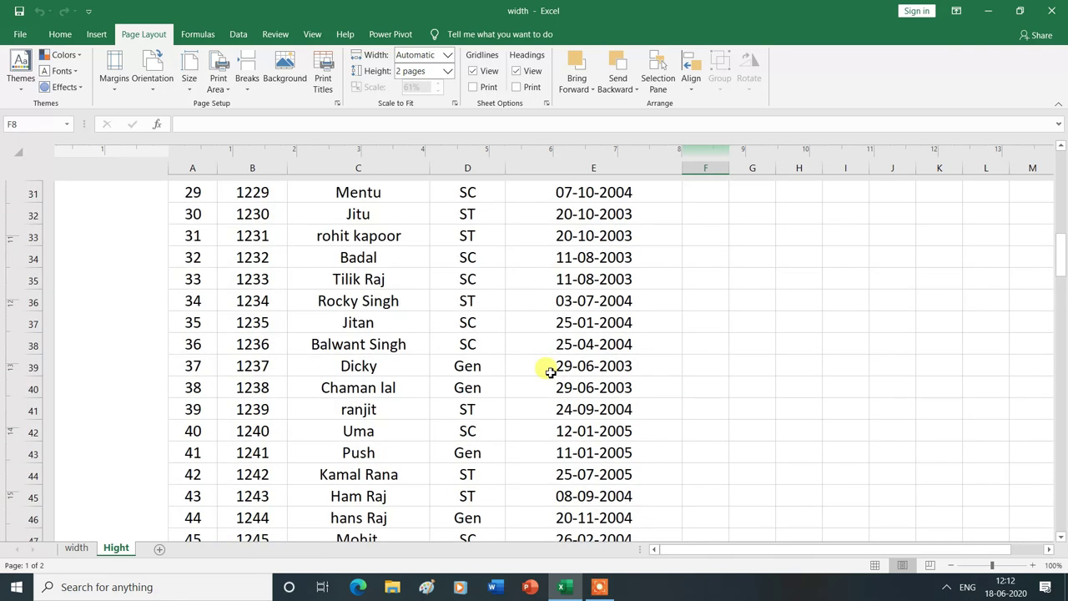
scroll(551, 371, down, 3)
scroll(550, 371, down, 6)
scroll(550, 371, down, 2)
scroll(550, 371, down, 3)
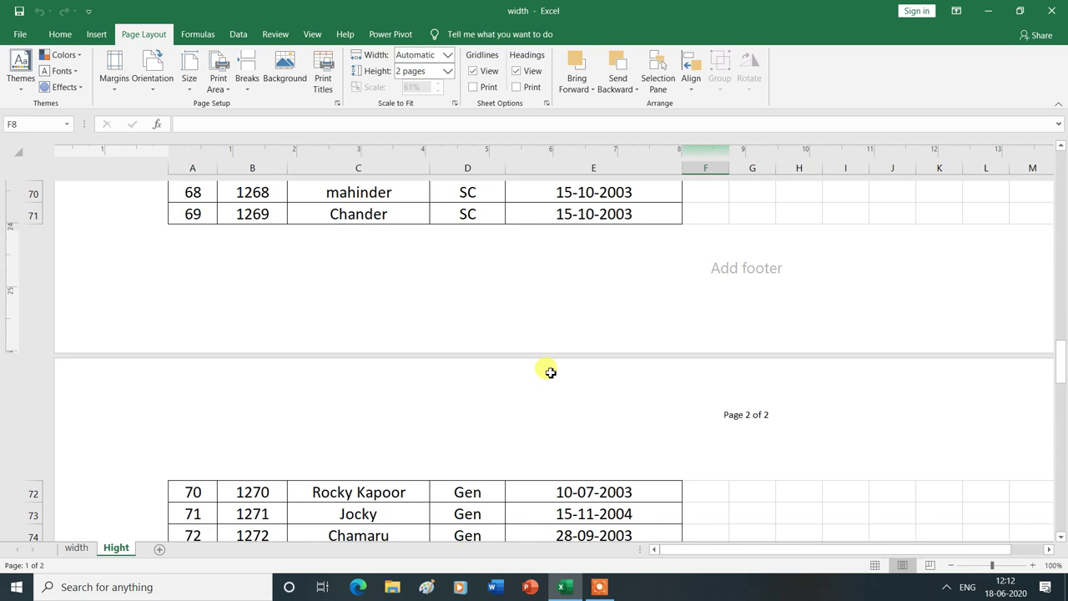
scroll(551, 372, down, 3)
scroll(550, 372, up, 3)
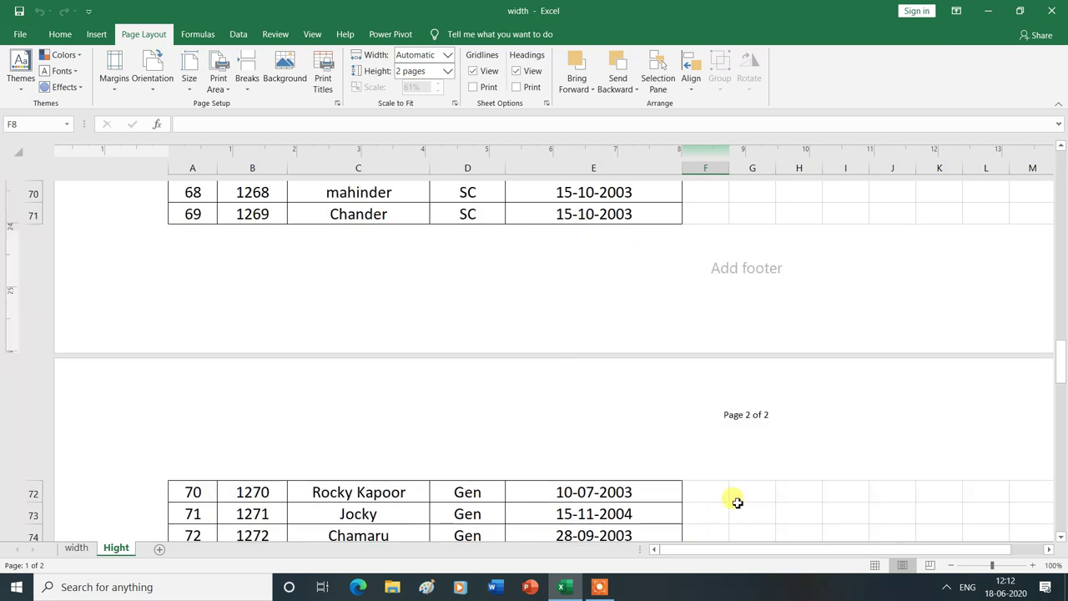
scroll(634, 475, down, 4)
scroll(585, 474, down, 5)
scroll(588, 480, down, 5)
scroll(588, 479, down, 5)
scroll(584, 479, down, 2)
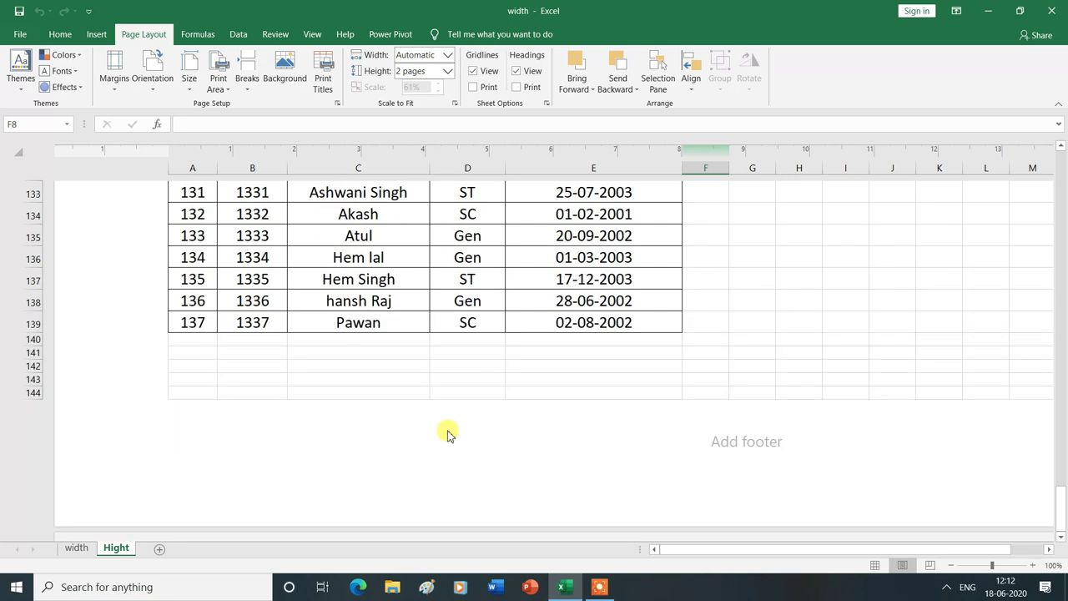
scroll(697, 510, down, 2)
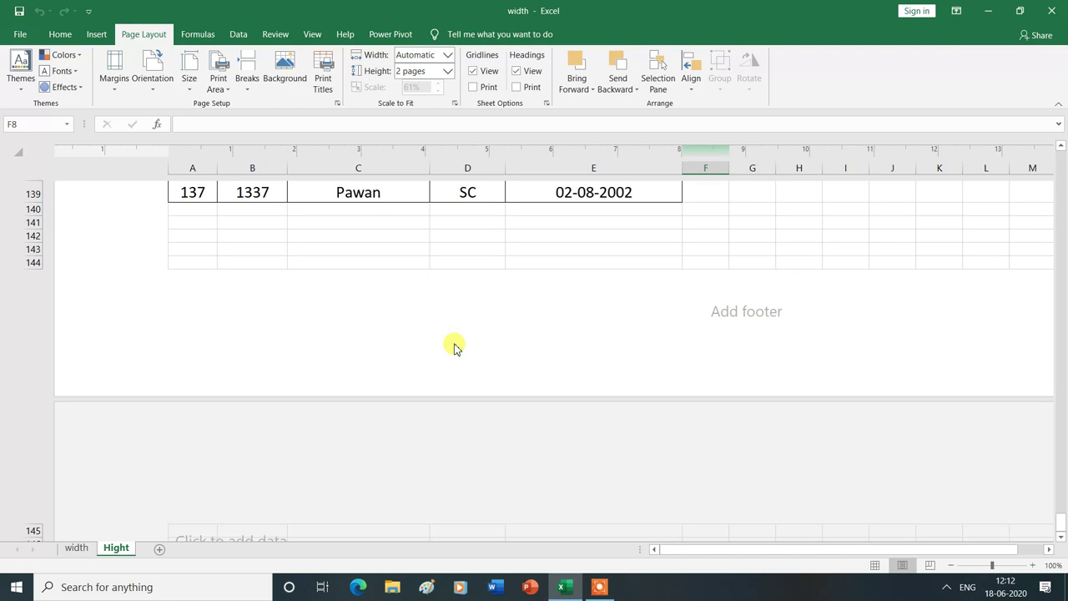
key(ctrl+p)
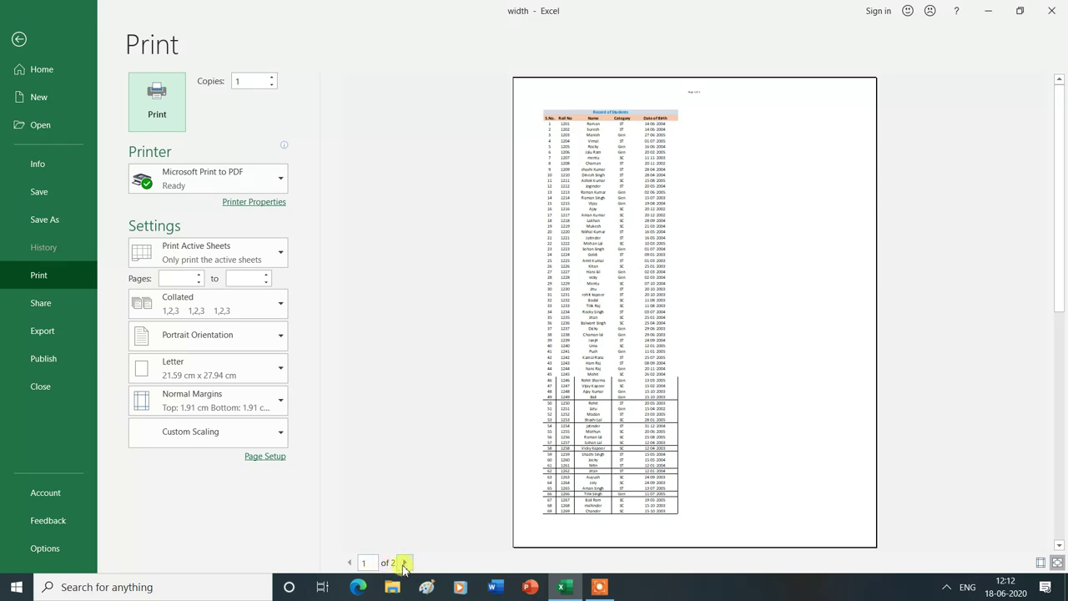
click(404, 563)
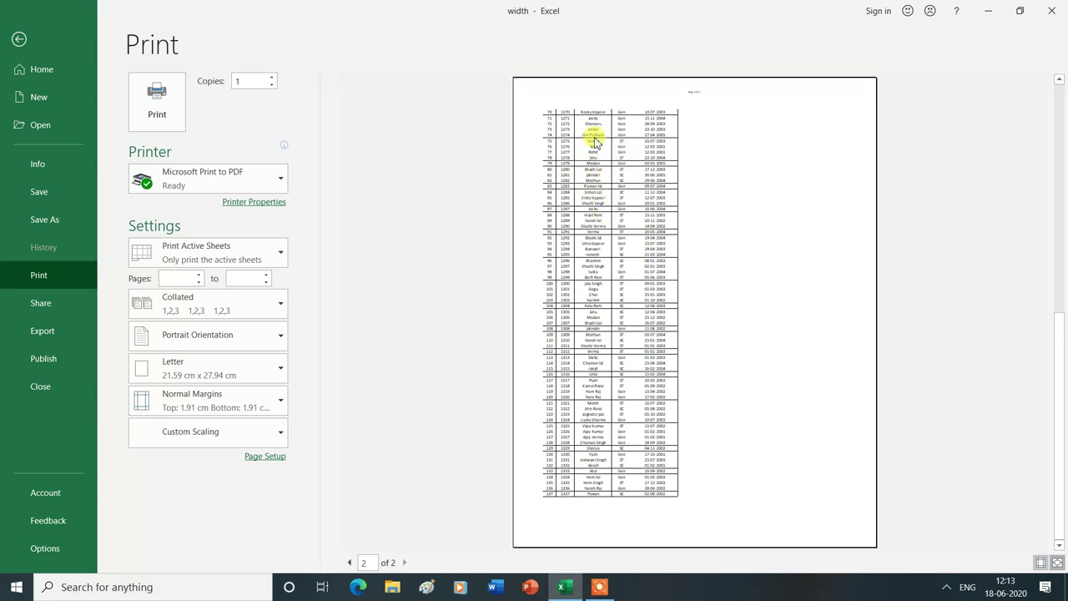
click(152, 132)
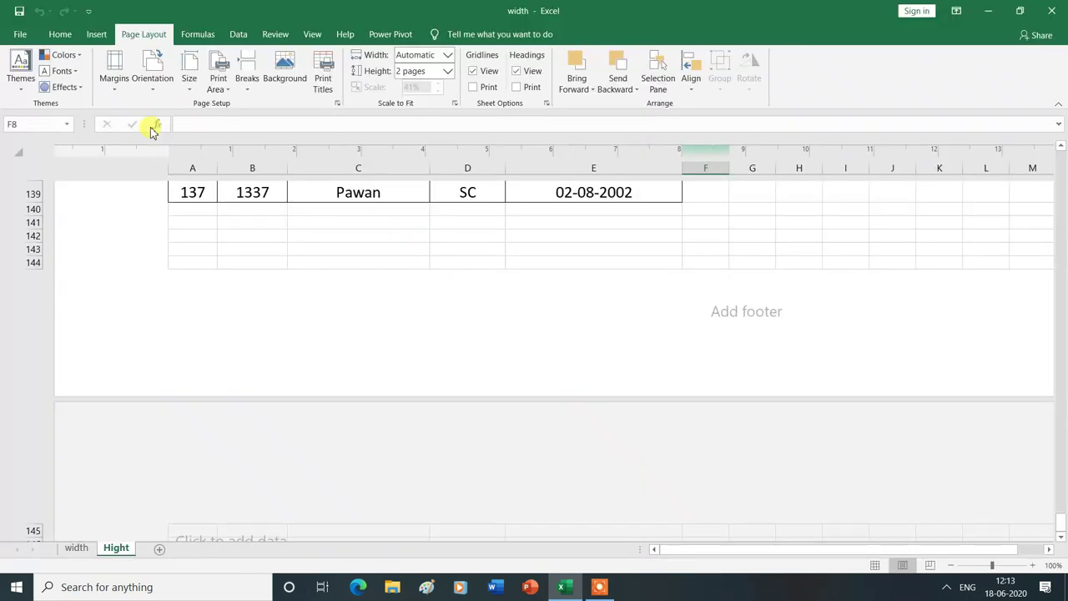
Set the Height scaling to 1 page and check the result in print preview.
click(448, 74)
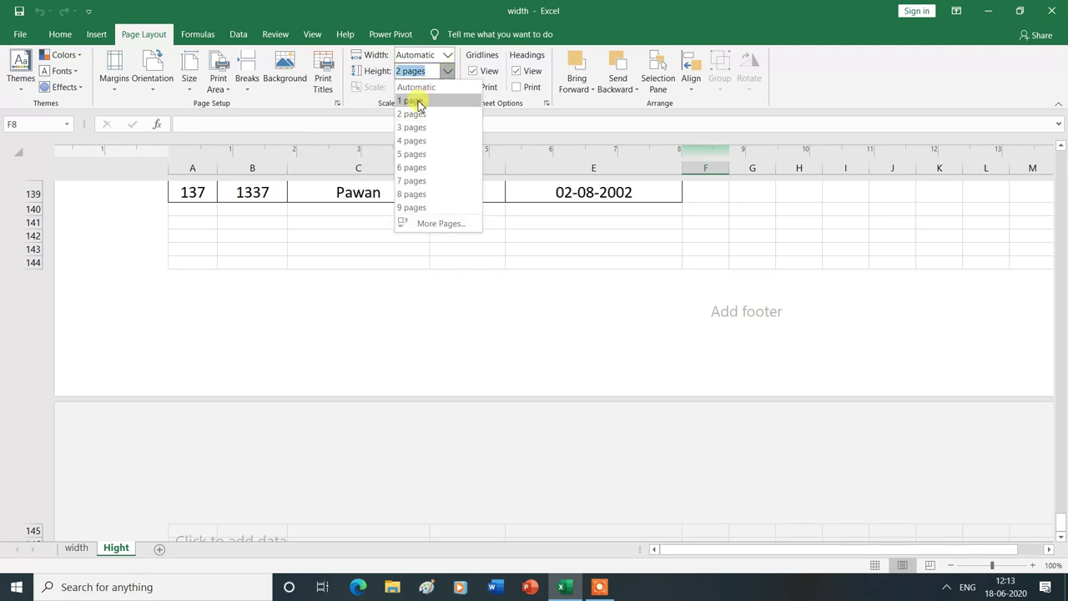
click(419, 103)
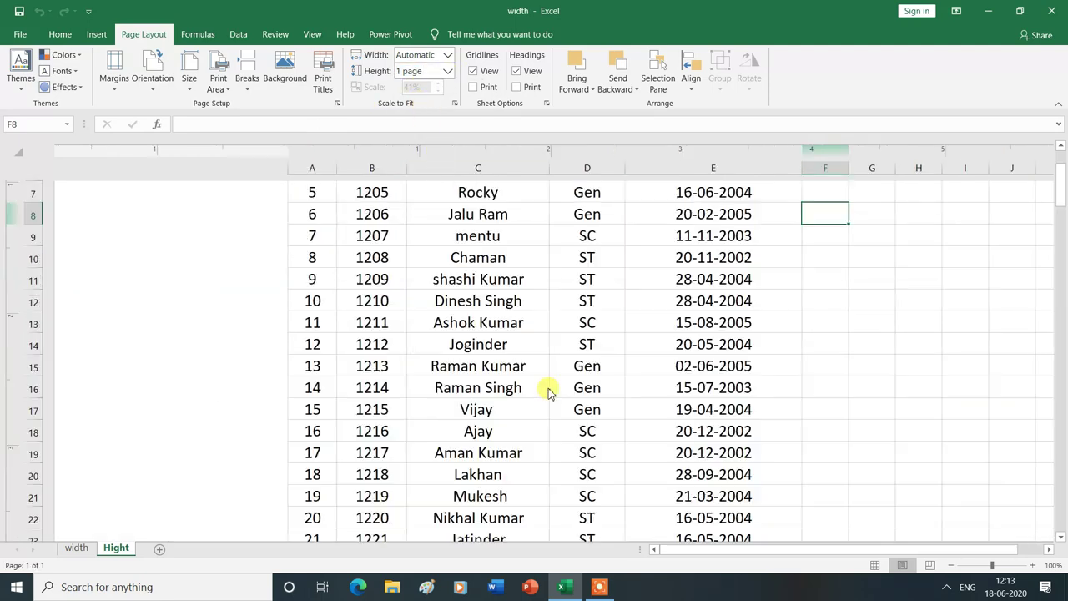
scroll(549, 392, up, 1)
scroll(548, 392, up, 2)
scroll(549, 392, down, 2)
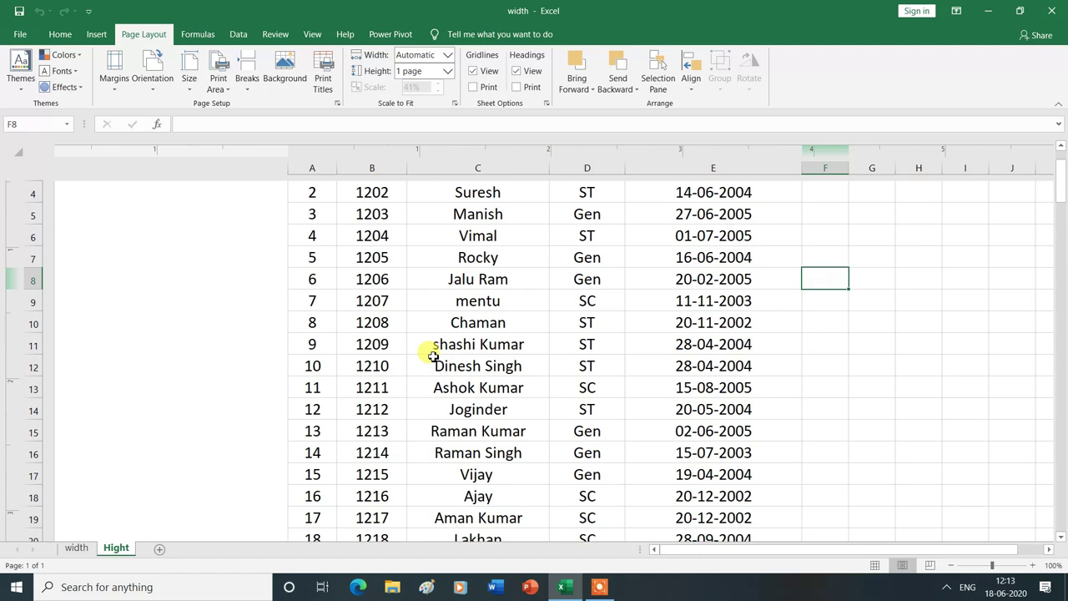
key(ctrl+p)
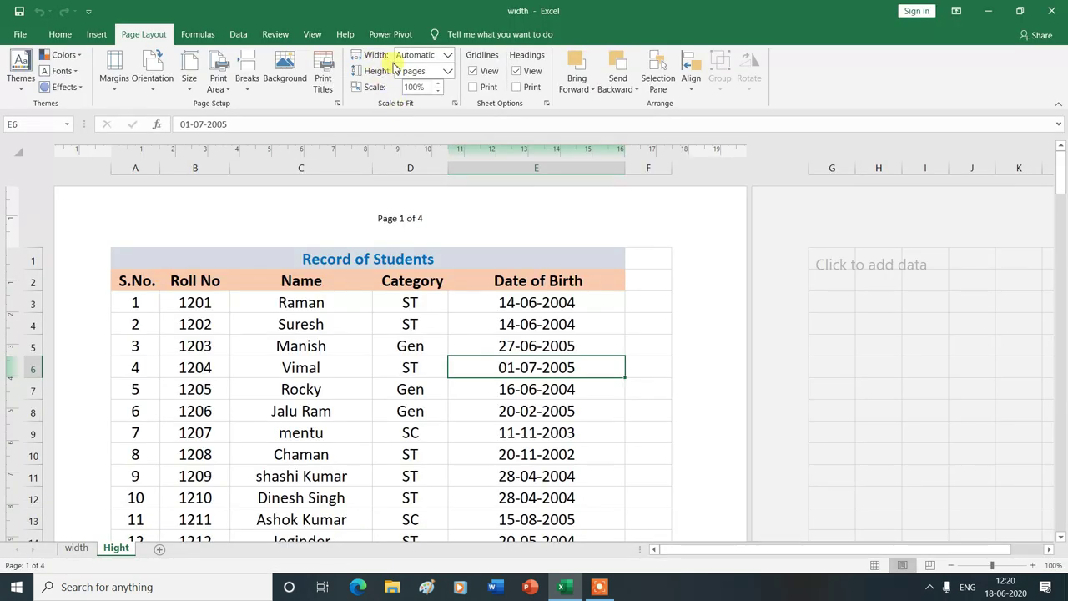
Return the page Height to Automatic and select the print Scale value for editing.
click(448, 73)
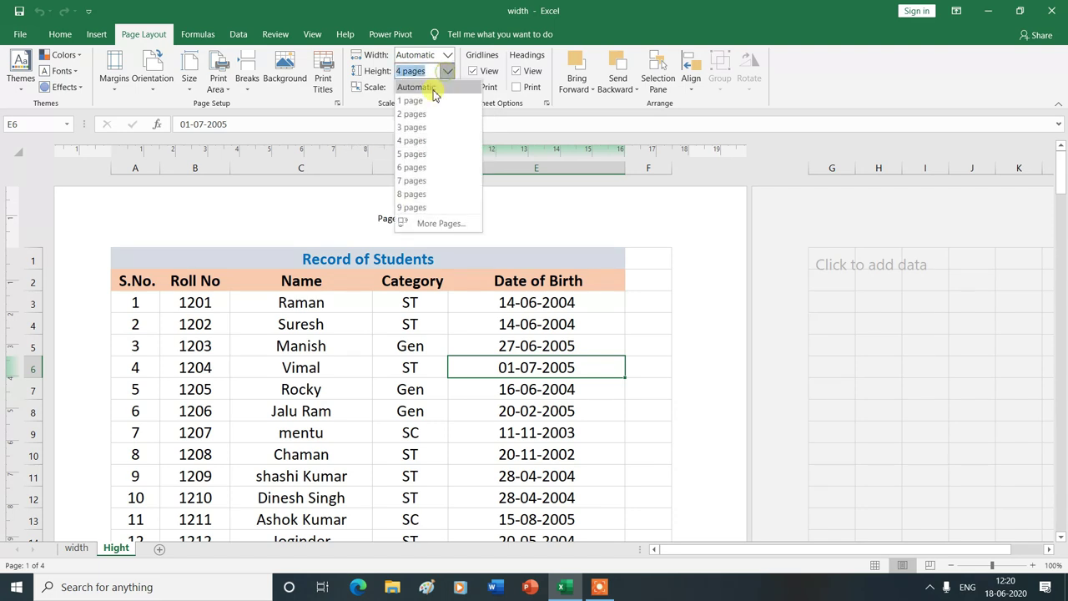
click(427, 88)
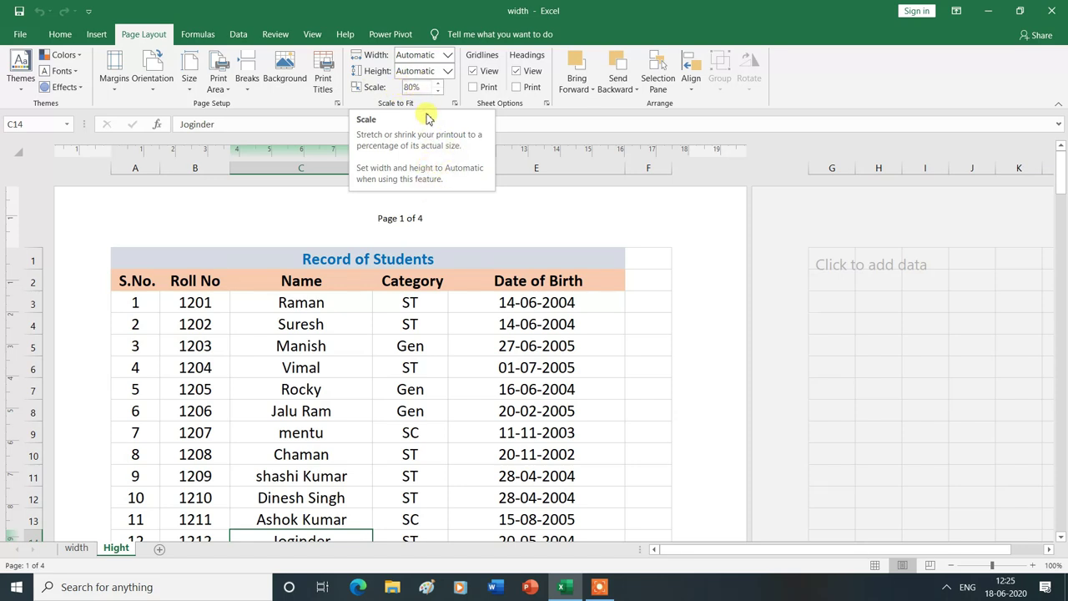
click(421, 89)
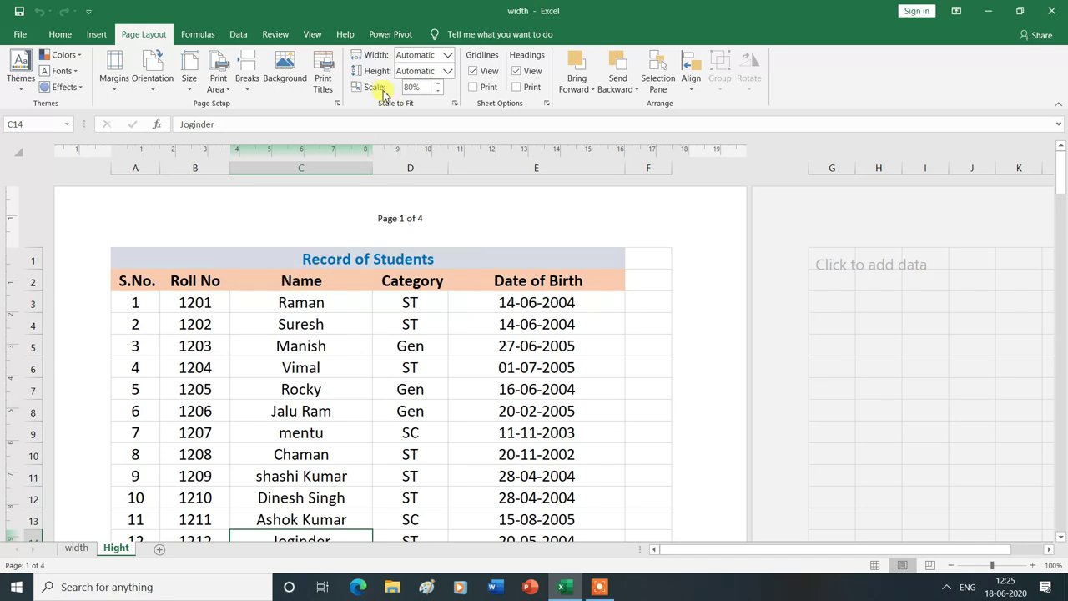
Nudge the print scale up to 85%, back to 80%, then down to 60%.
click(438, 84)
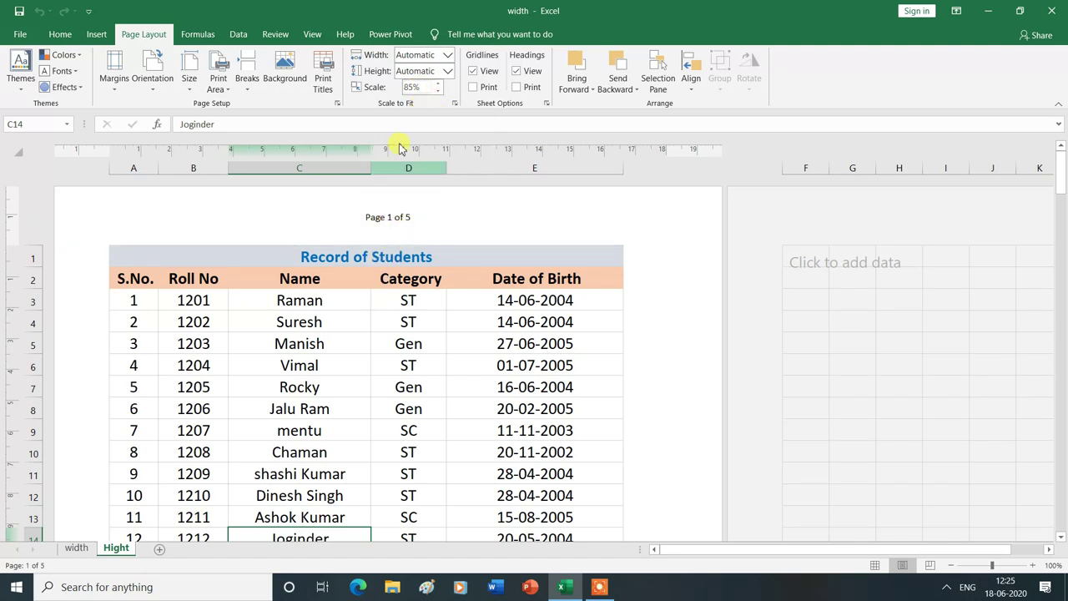
click(438, 94)
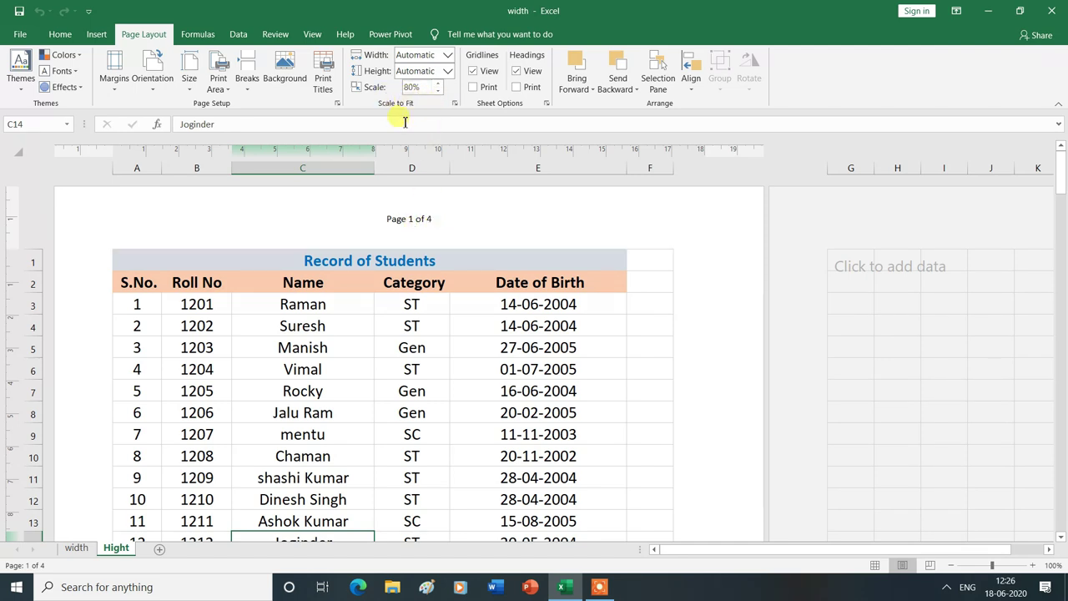
click(438, 92)
click(438, 91)
click(438, 92)
click(438, 92)
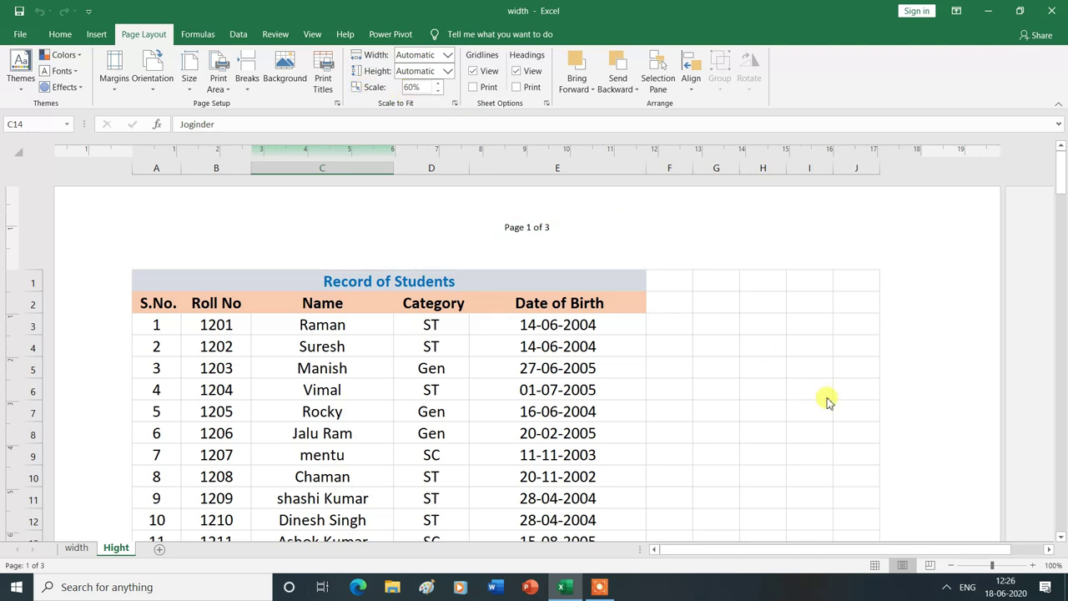
key(ctrl+p)
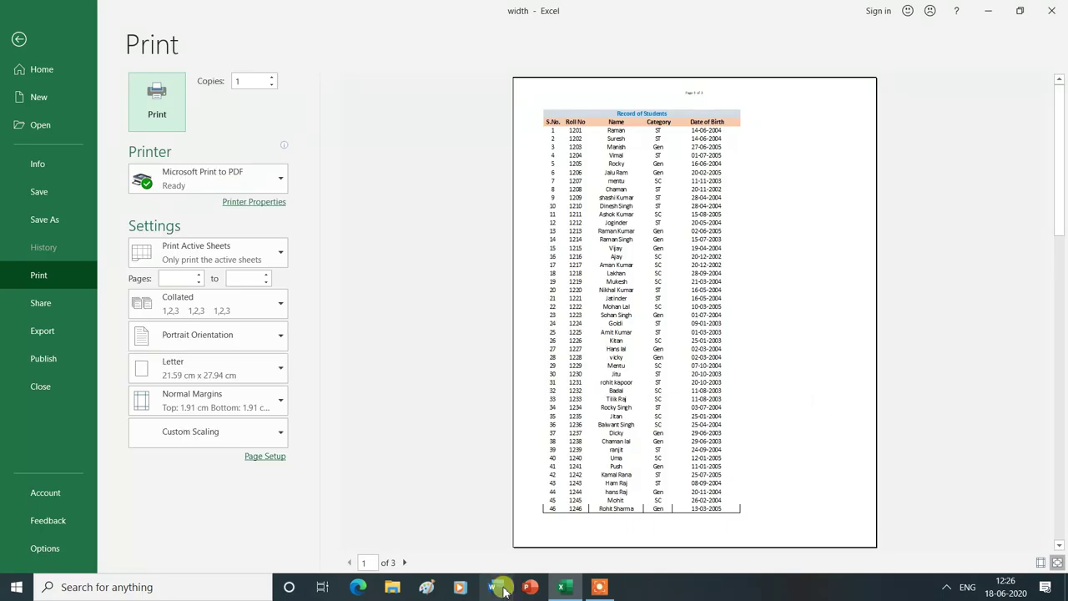
click(406, 563)
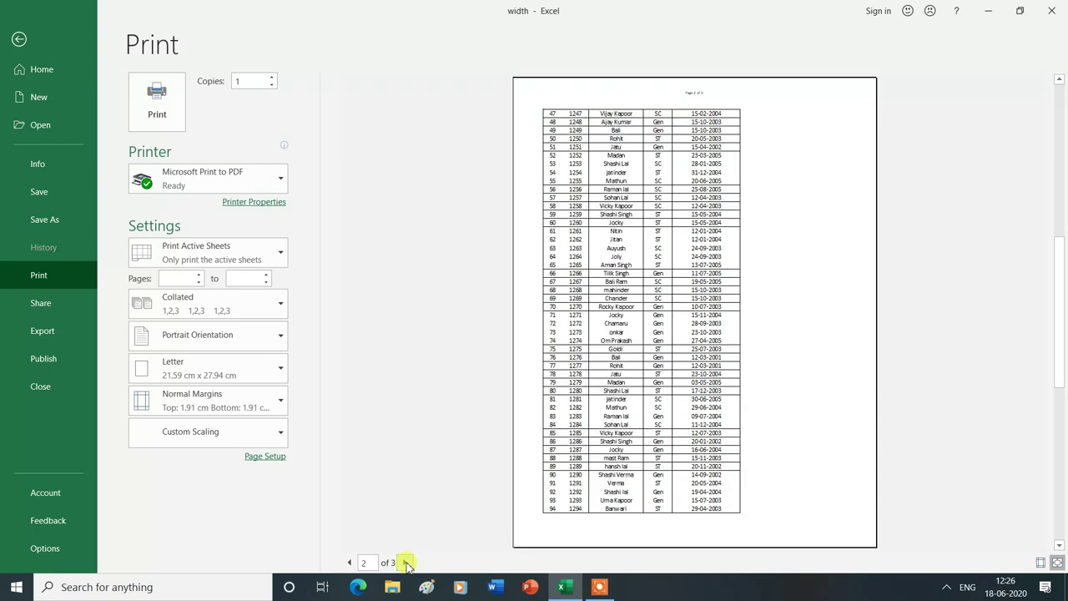
click(406, 563)
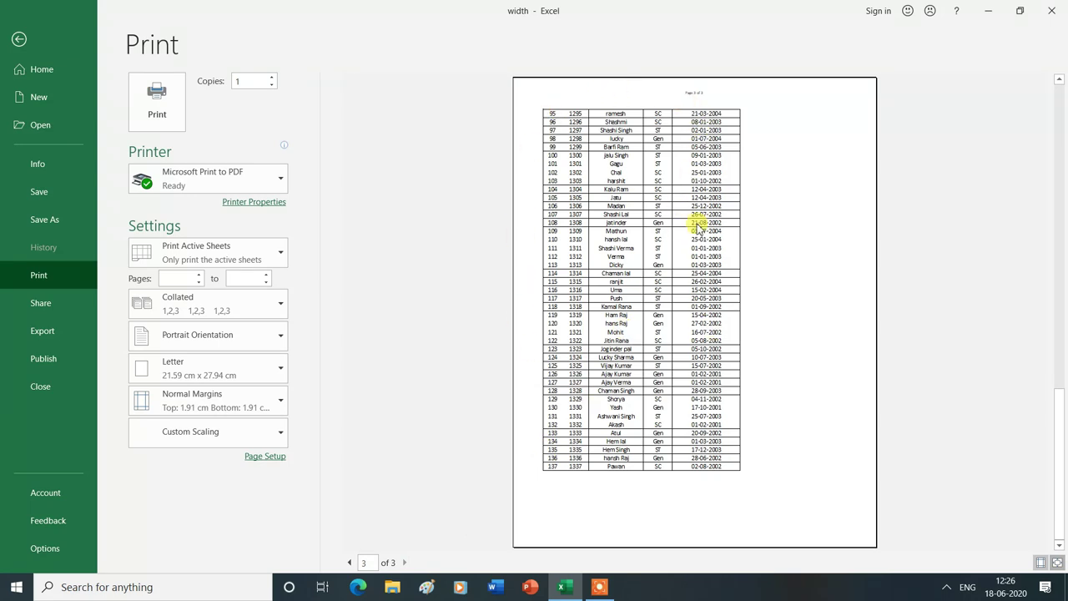
key(Escape)
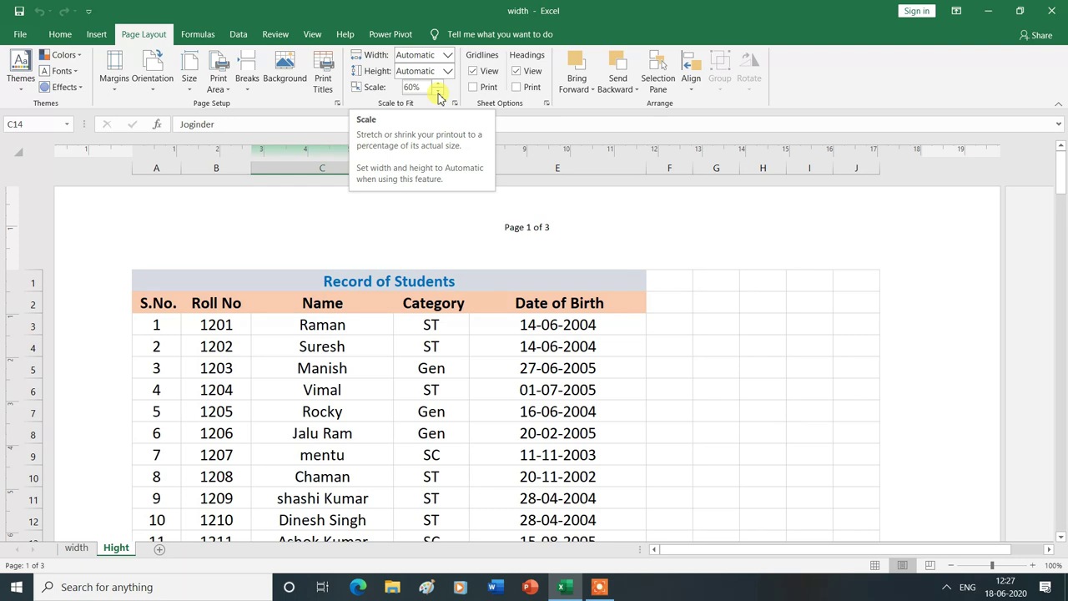
Lower the print scale to 20% and confirm in print preview that everything fits on one page.
click(437, 92)
click(437, 92)
click(438, 93)
click(437, 93)
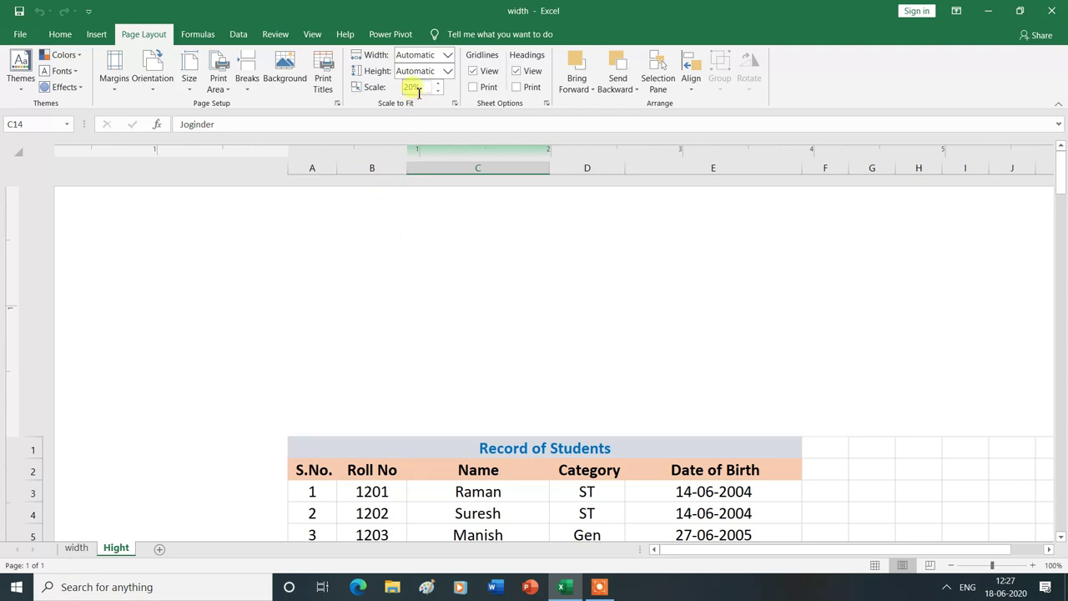
scroll(571, 409, down, 5)
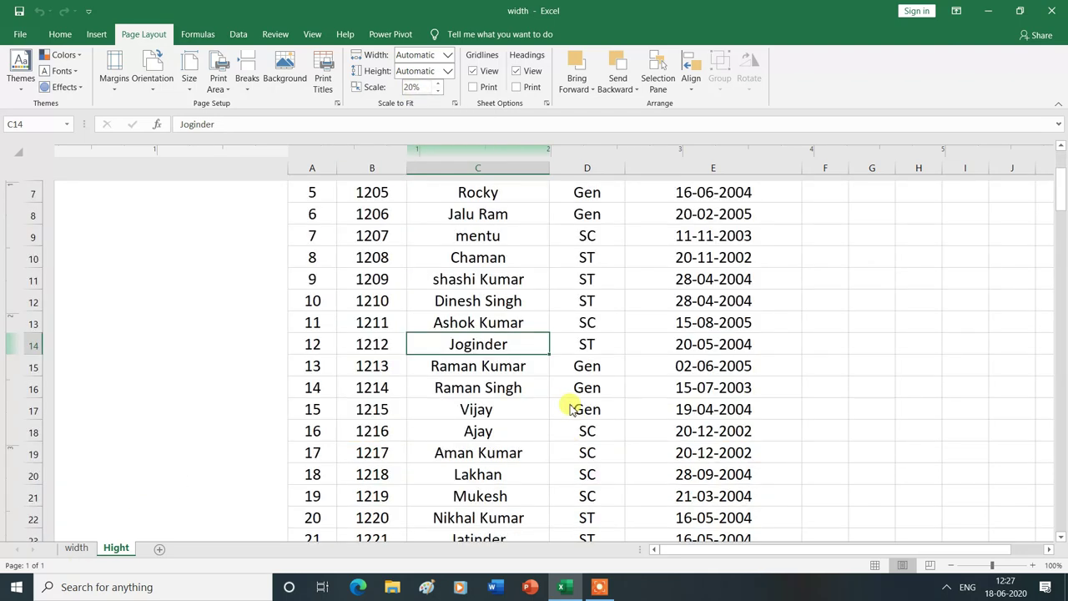
scroll(570, 409, down, 3)
scroll(570, 409, down, 4)
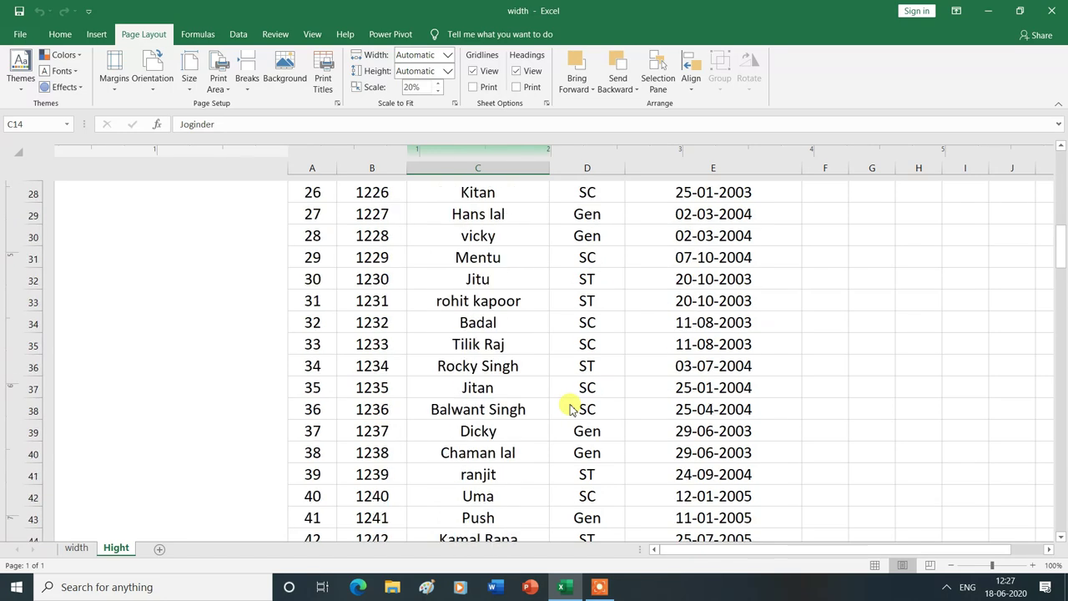
scroll(571, 409, down, 3)
scroll(570, 408, down, 18)
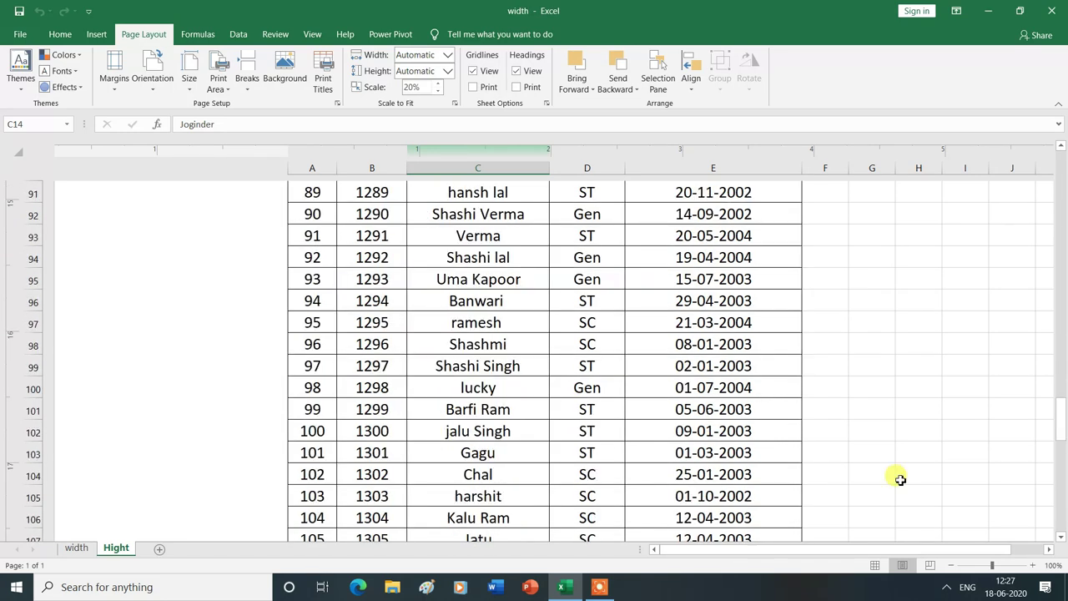
key(ctrl+p)
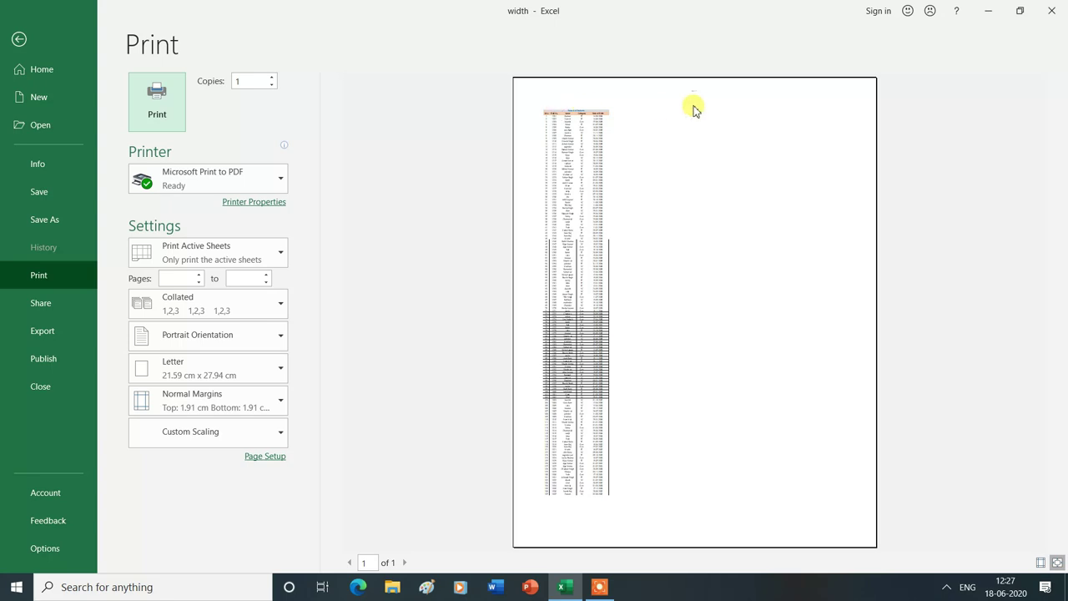
key(Escape)
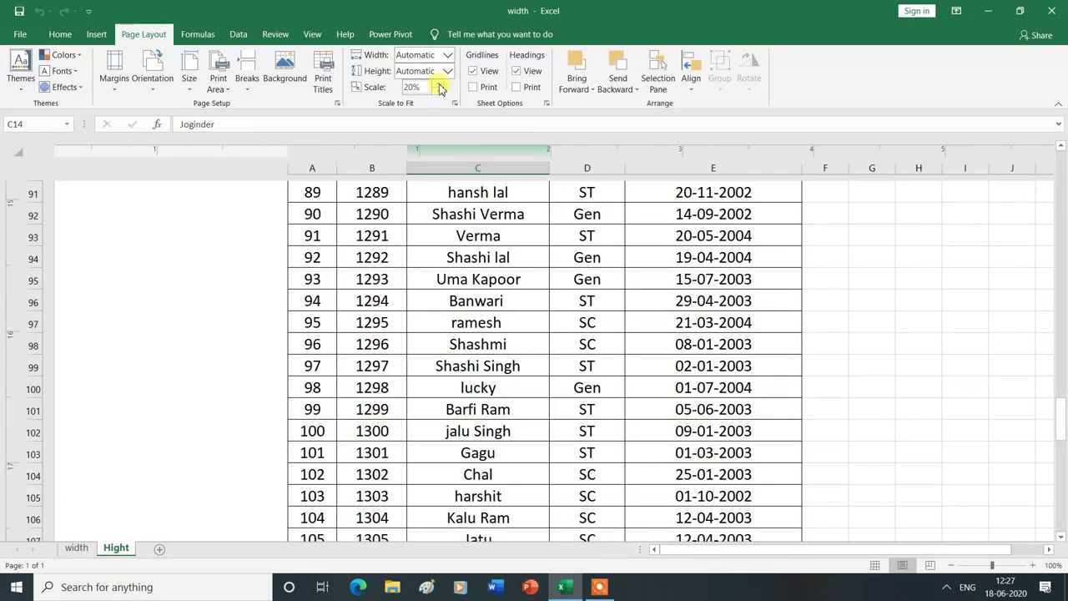
Raise the print scale from 20% back to 80% and return to the top of the sheet.
click(440, 83)
click(440, 84)
click(440, 84)
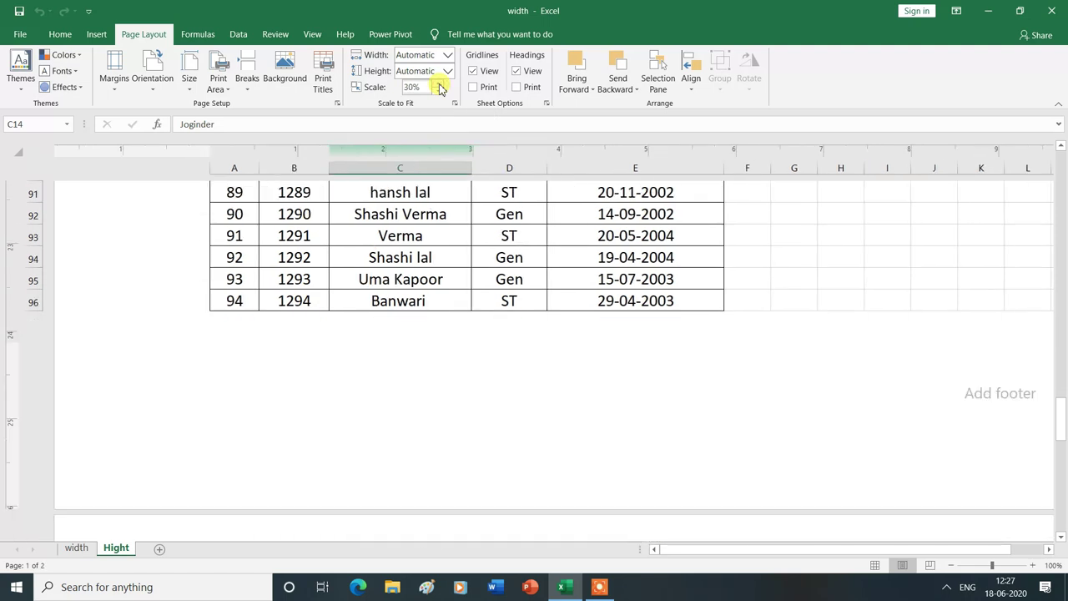
click(440, 83)
click(440, 83)
click(440, 83)
click(439, 84)
click(439, 83)
click(440, 84)
click(433, 259)
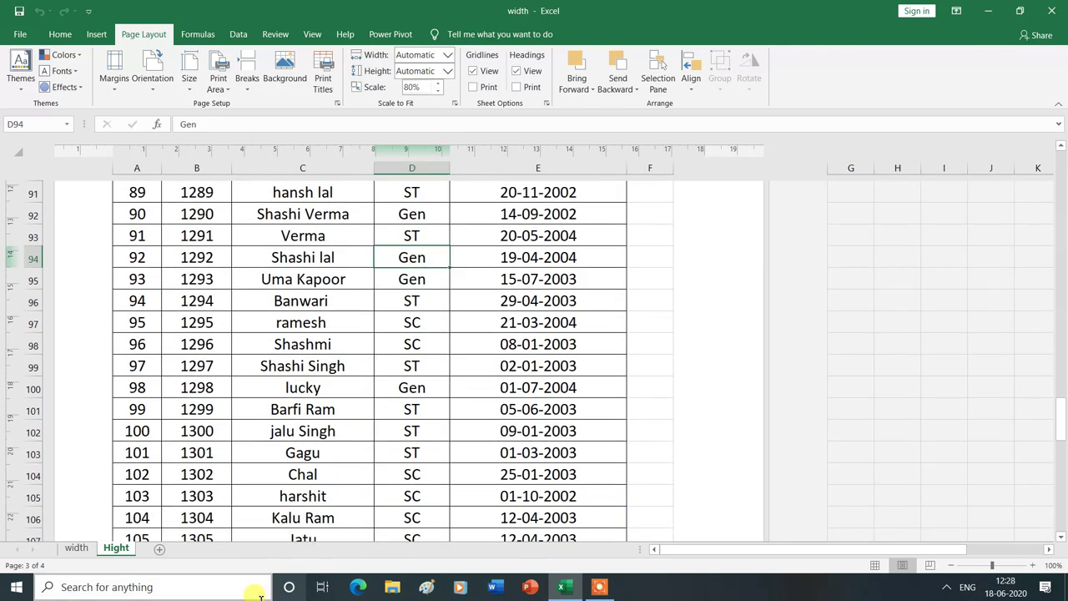
scroll(519, 388, up, 20)
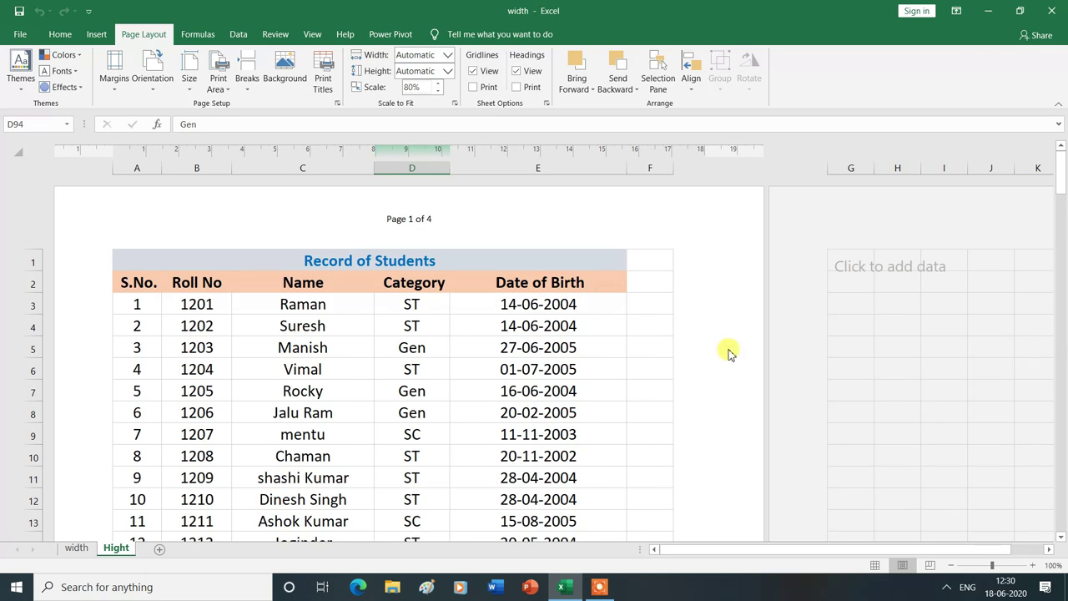
key(ctrl+p)
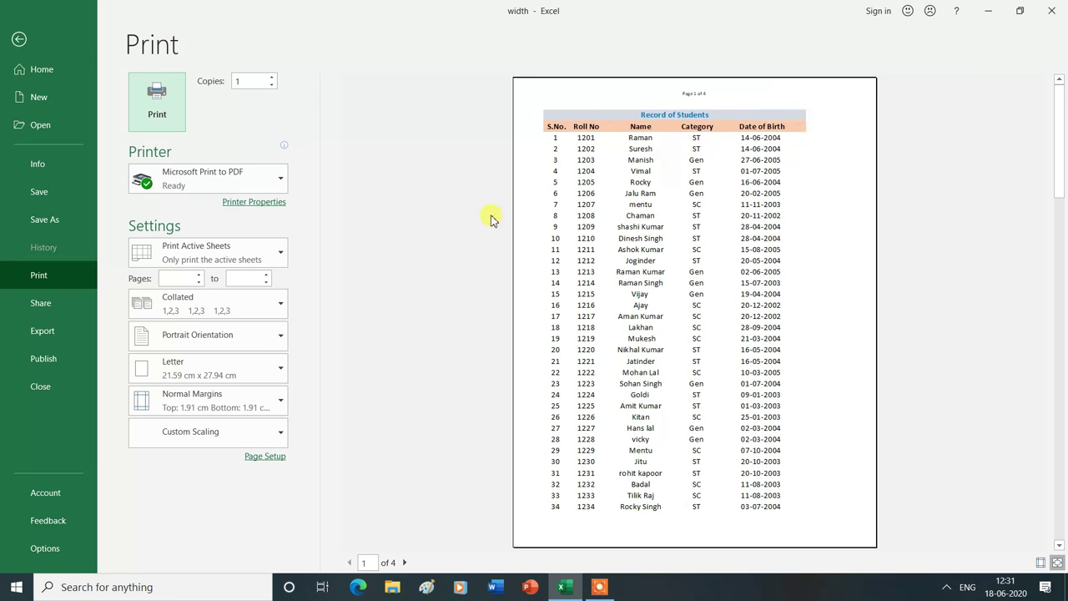
key(Escape)
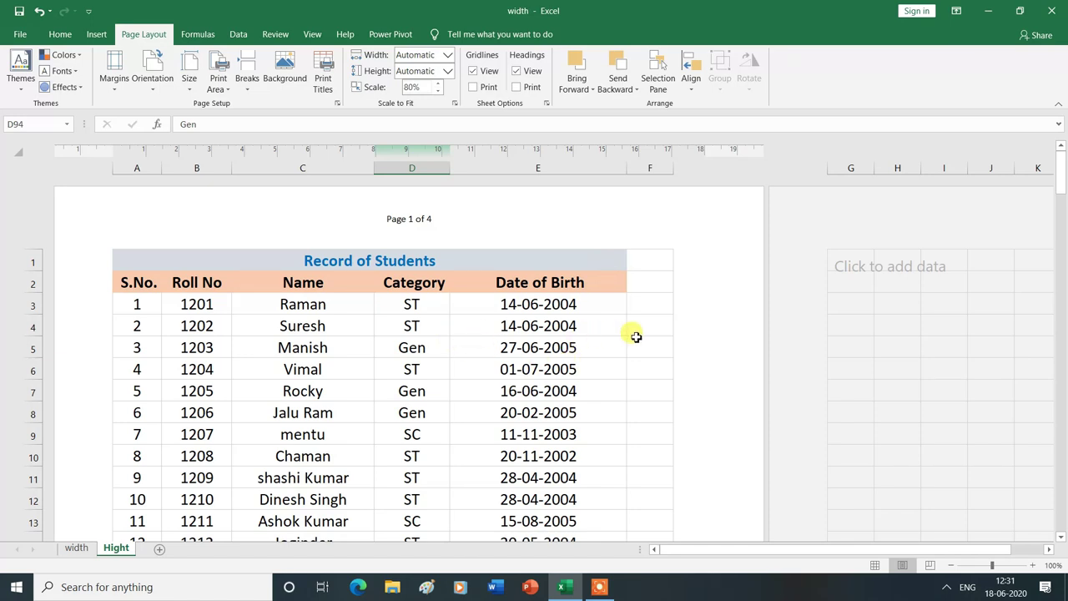
Hide the worksheet gridlines on screen and check the print preview without them.
click(474, 72)
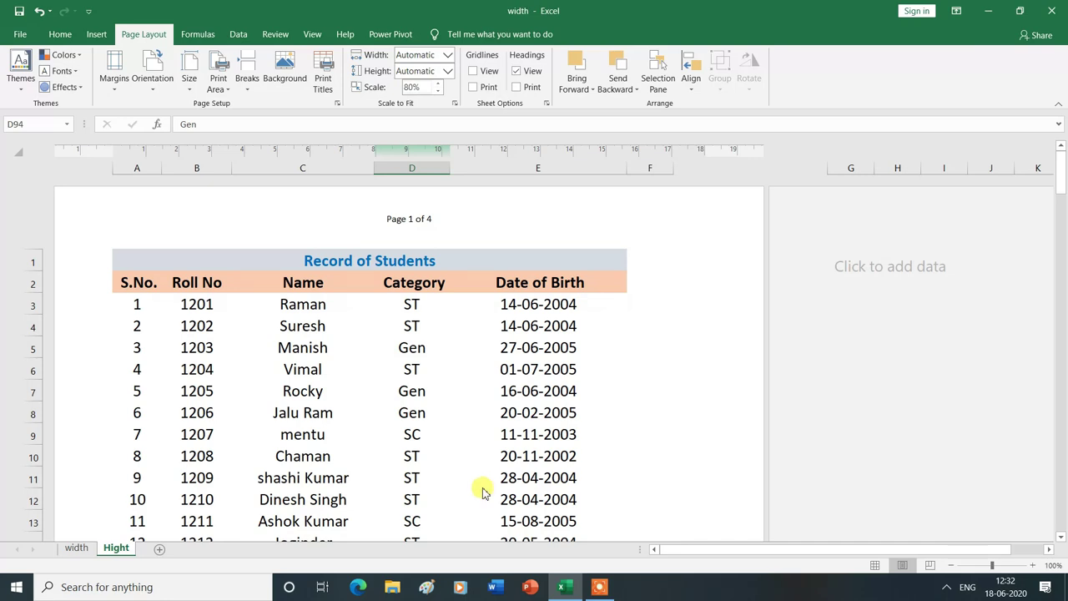
key(ctrl+p)
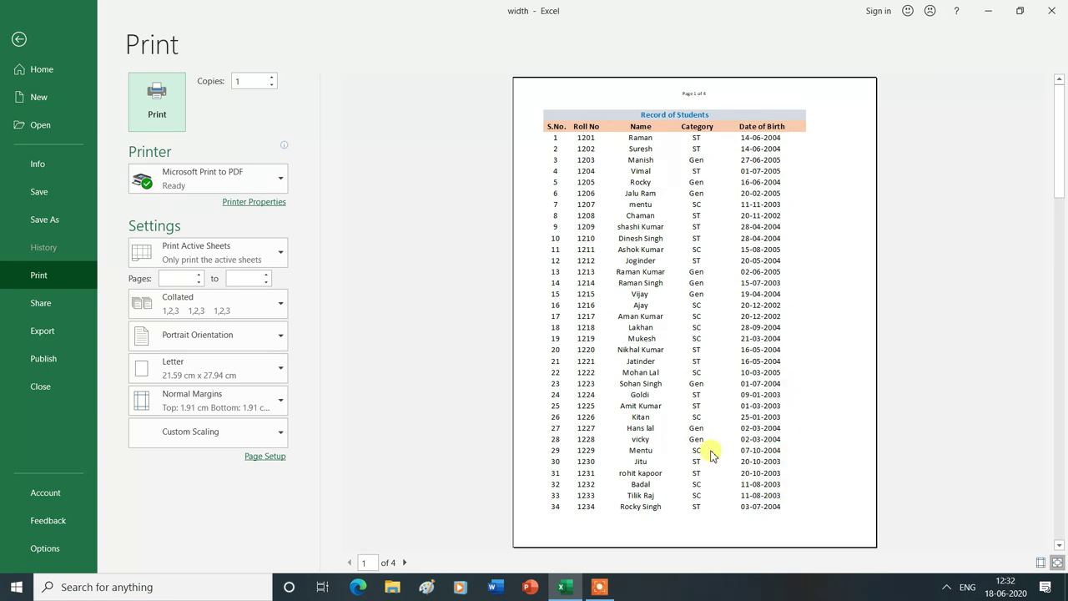
key(Escape)
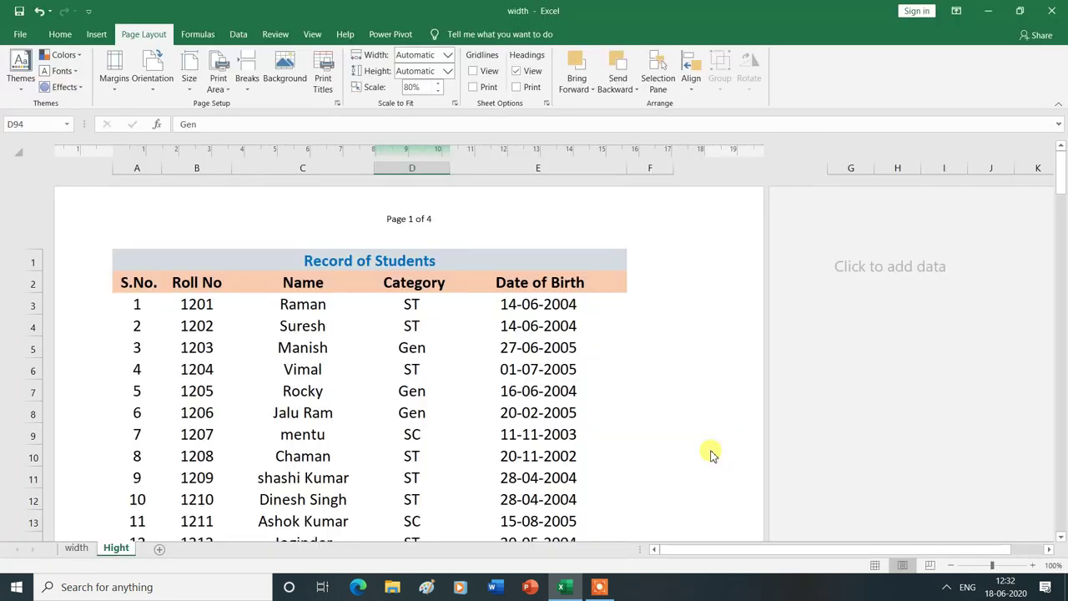
Turn Gridlines View back on, enable Gridlines Print, and preview the gridlined printout.
click(474, 72)
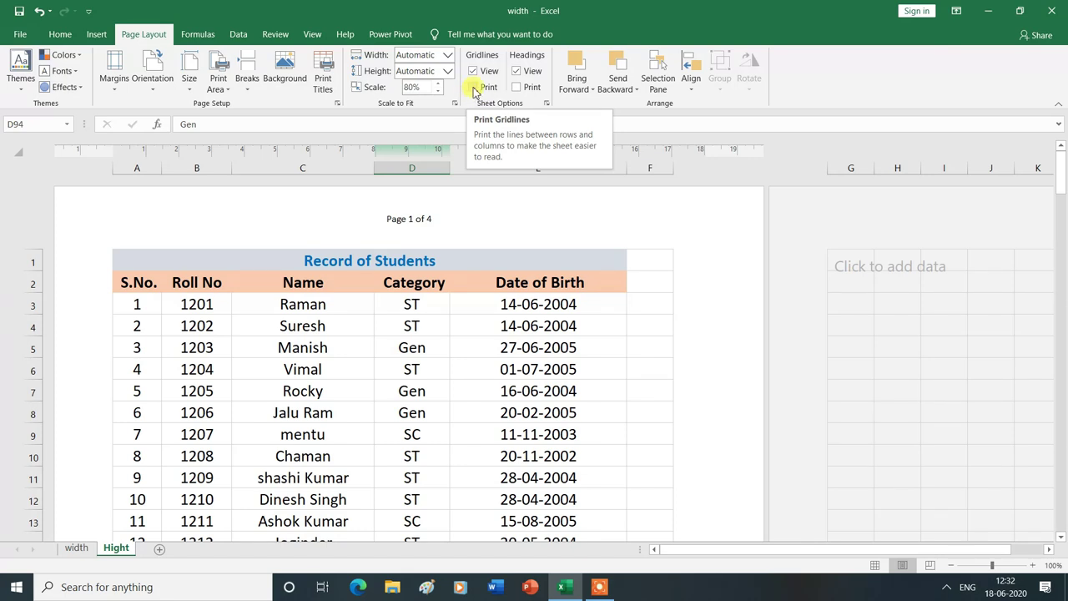
click(474, 87)
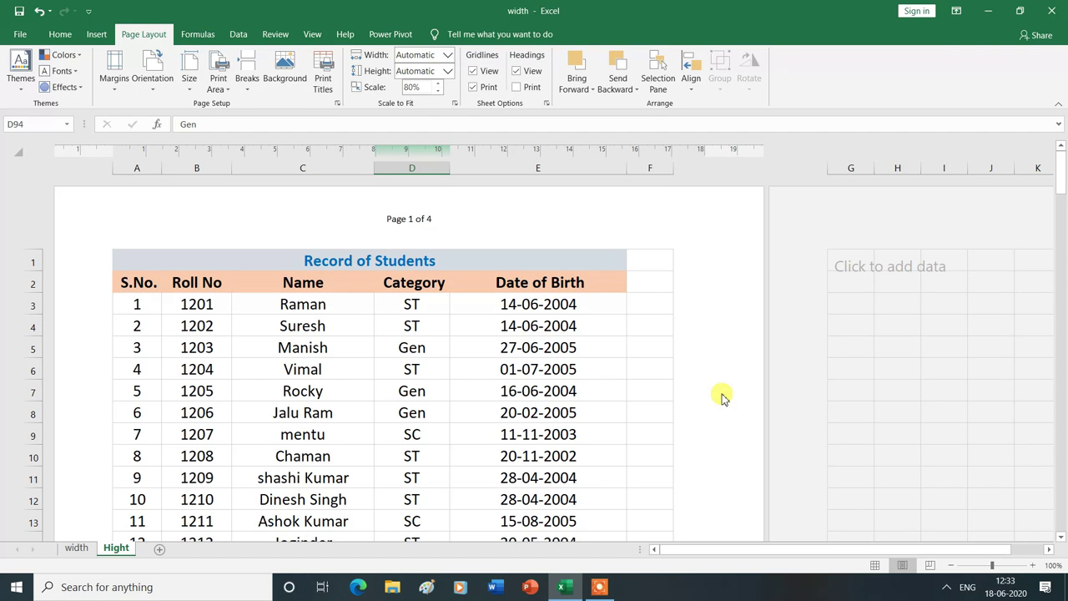
key(ctrl+p)
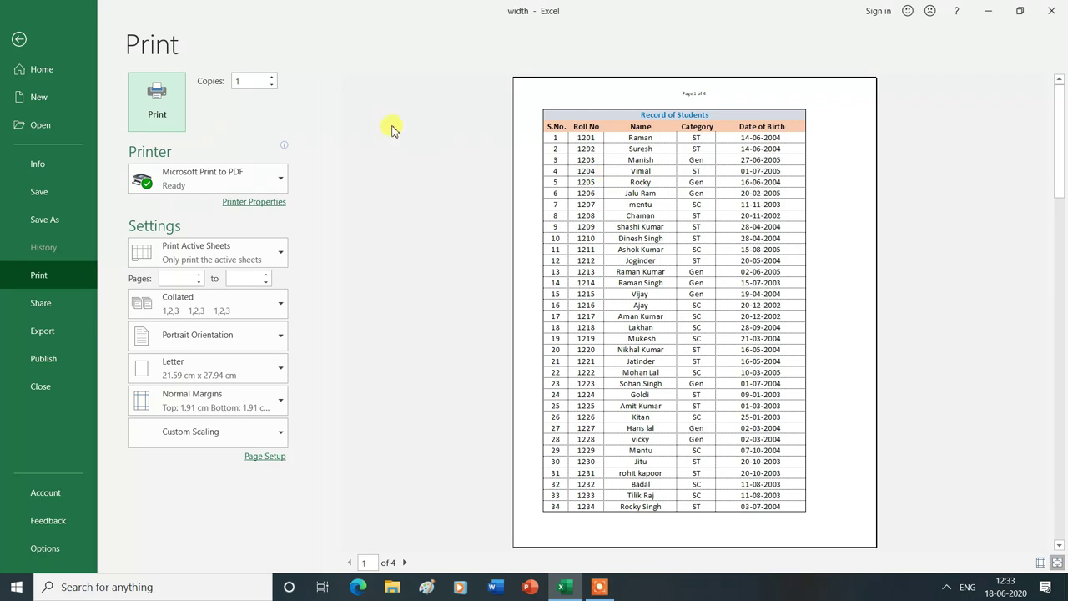
Switch off Gridlines Print, confirm in the preview that gridlines no longer print, and return to the sheet.
key(Escape)
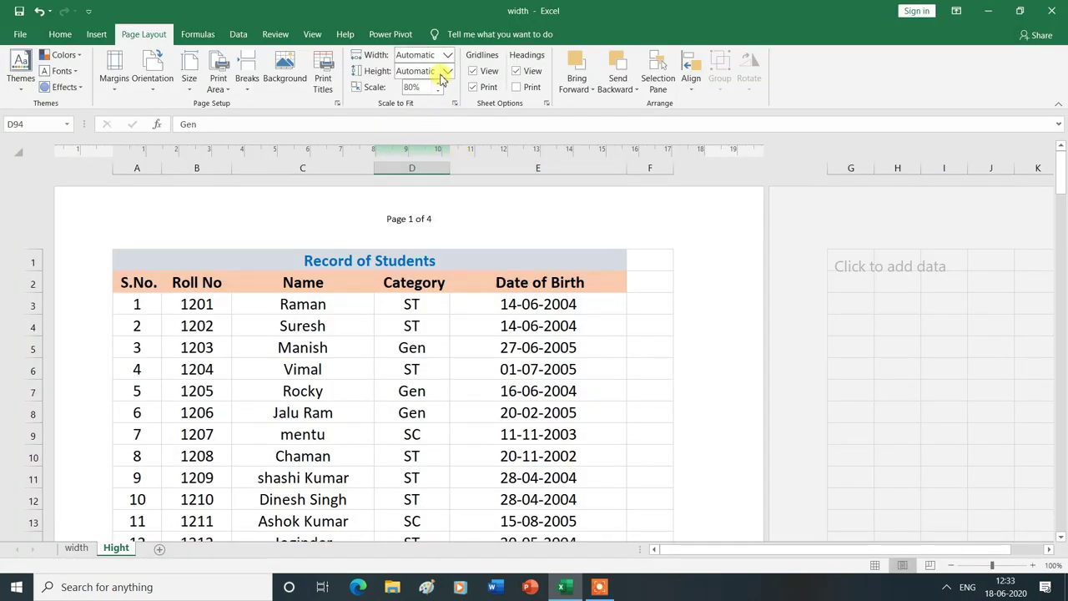
click(474, 87)
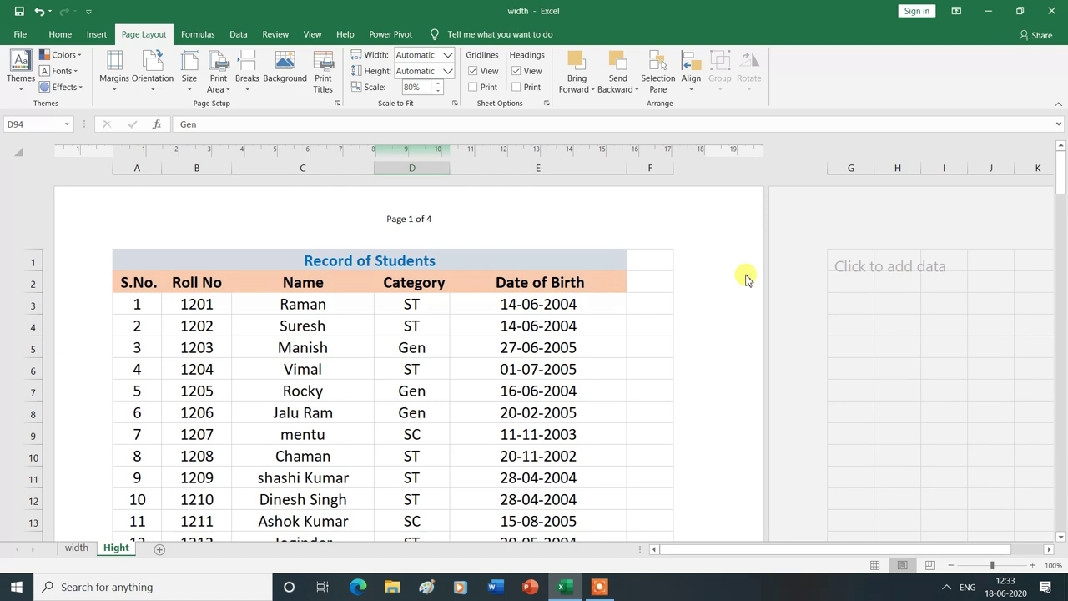
key(ctrl+p)
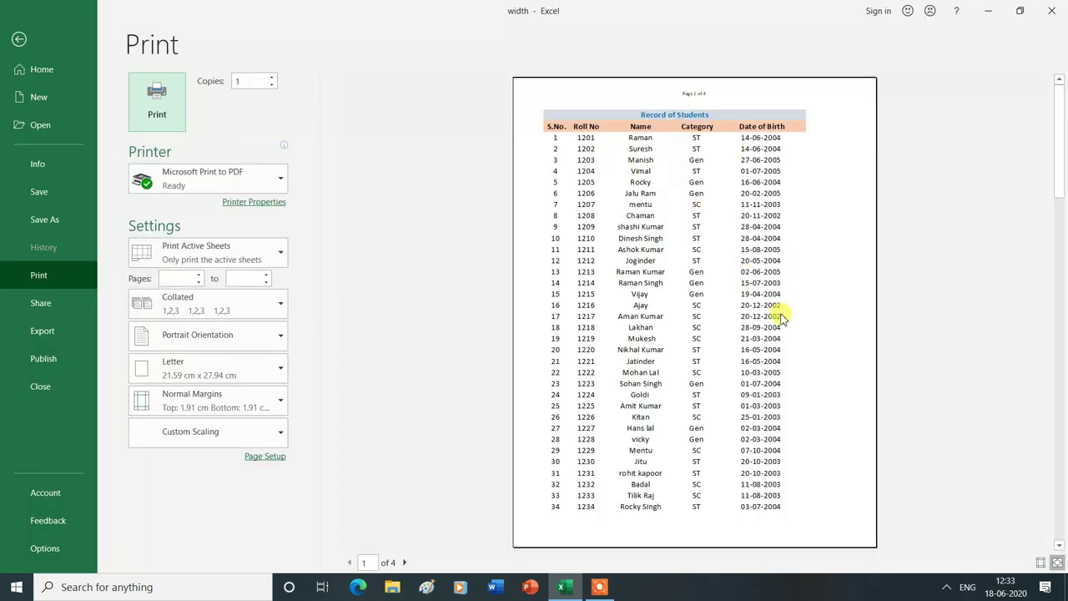
key(Escape)
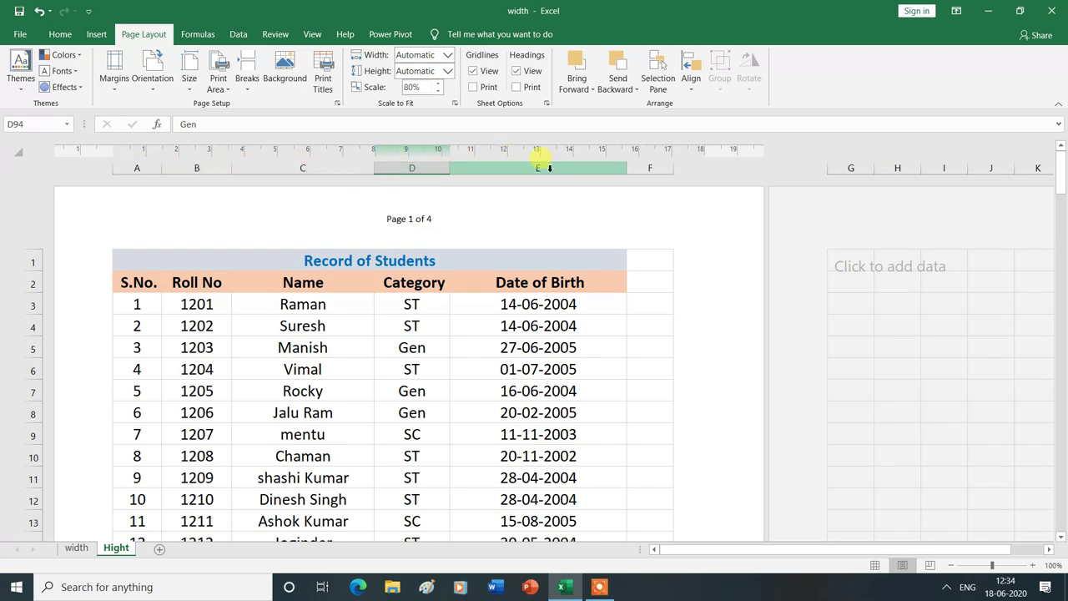
Toggle the row and column headings view off and back on, then preview page 1 of 4.
click(30, 262)
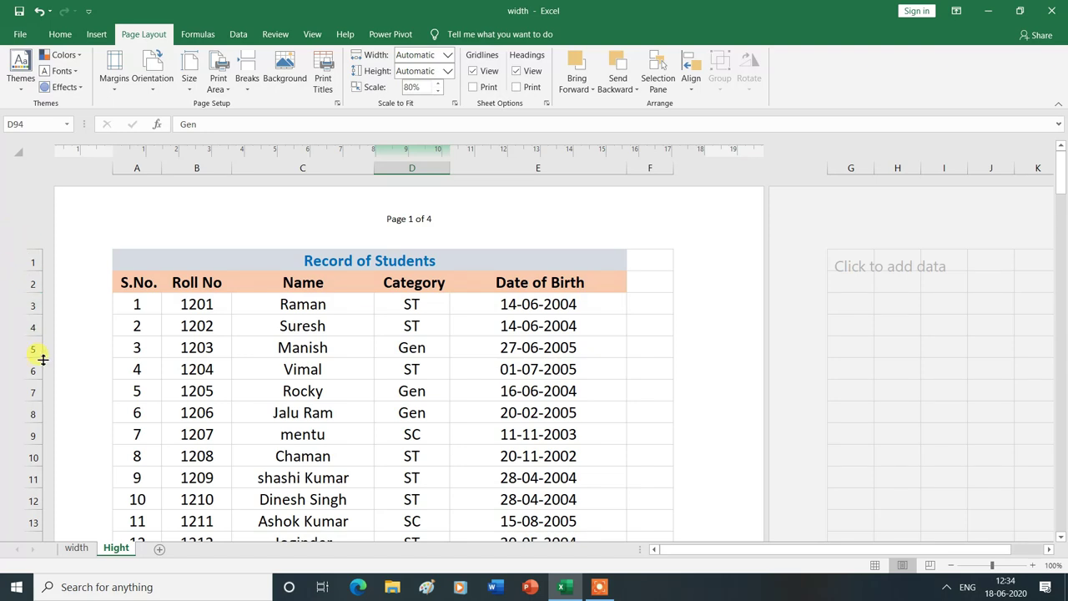
click(518, 72)
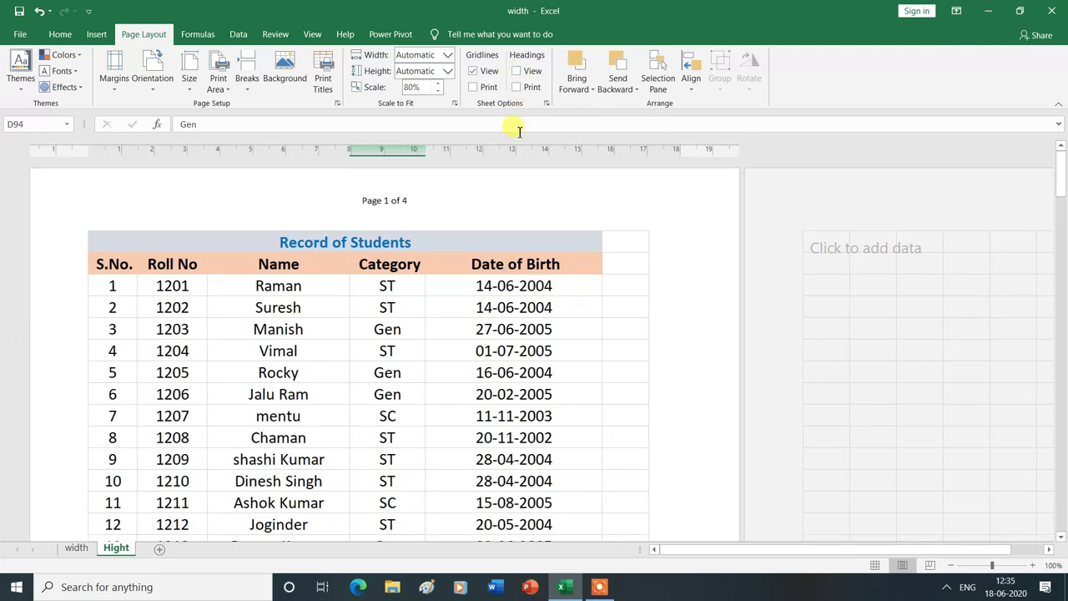
click(517, 71)
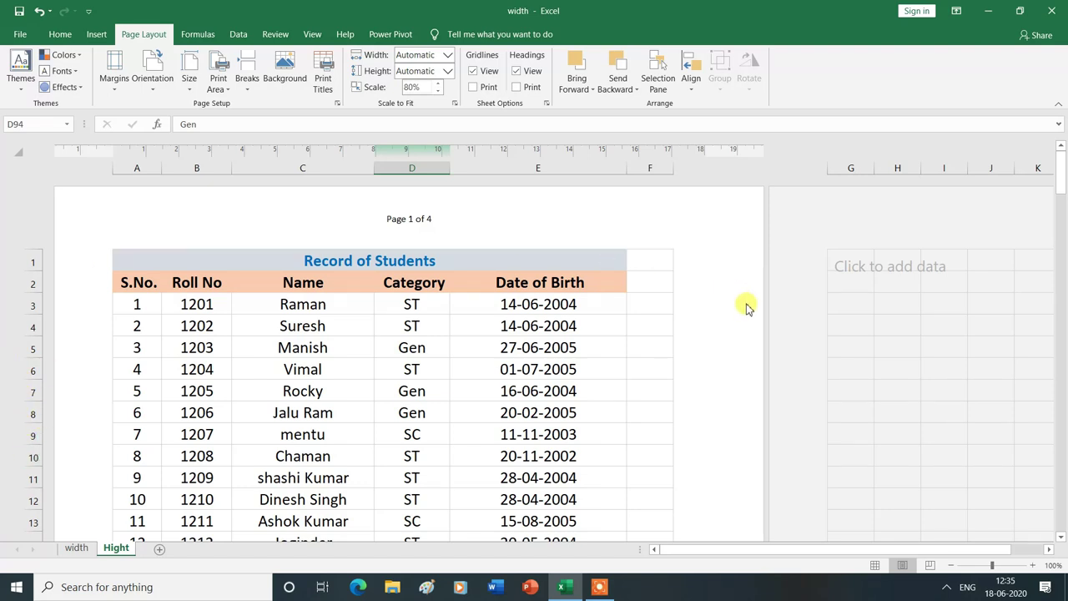
key(ctrl+p)
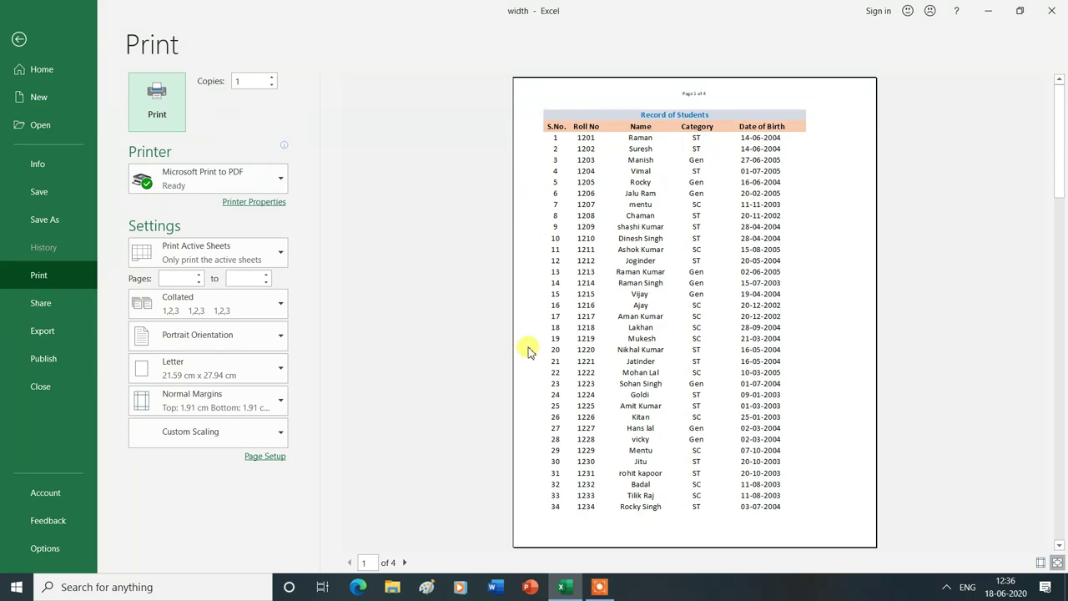
Enable Headings Print so row numbers and column letters appear in the page 1 preview.
click(159, 90)
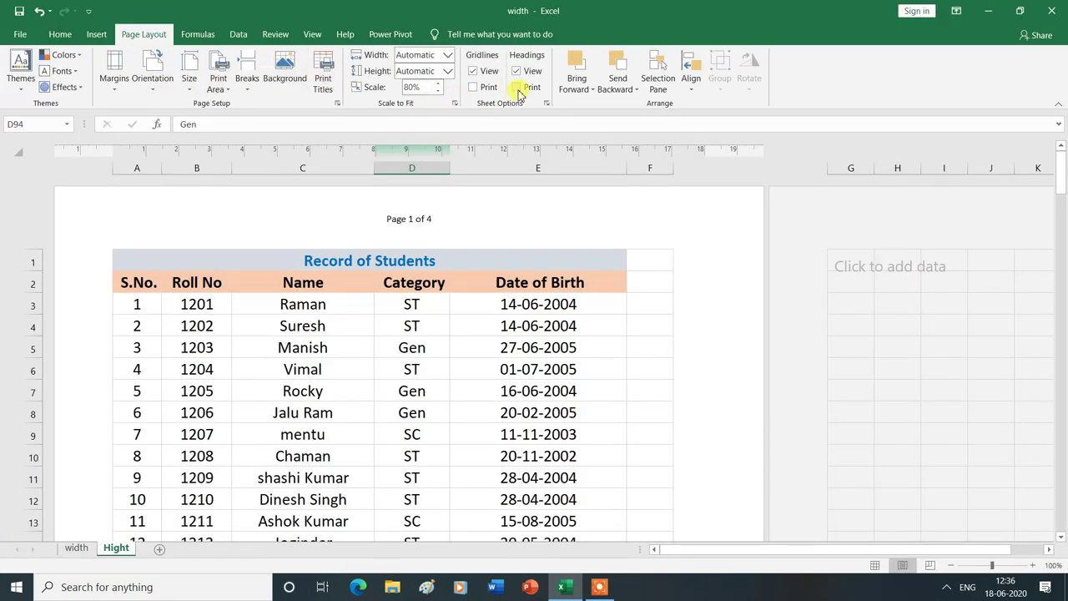
click(518, 88)
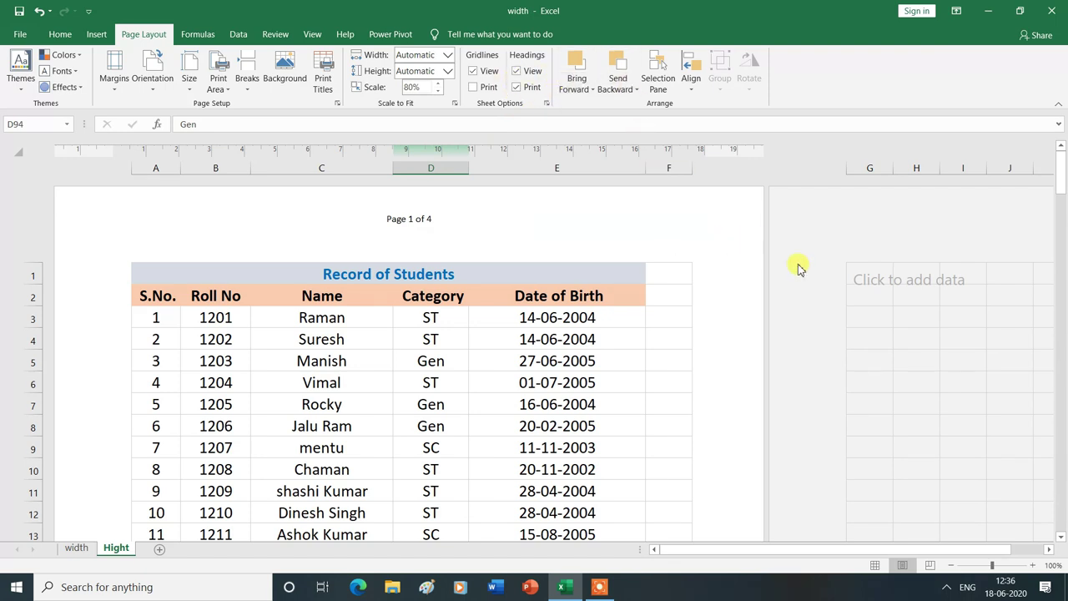
key(ctrl+p)
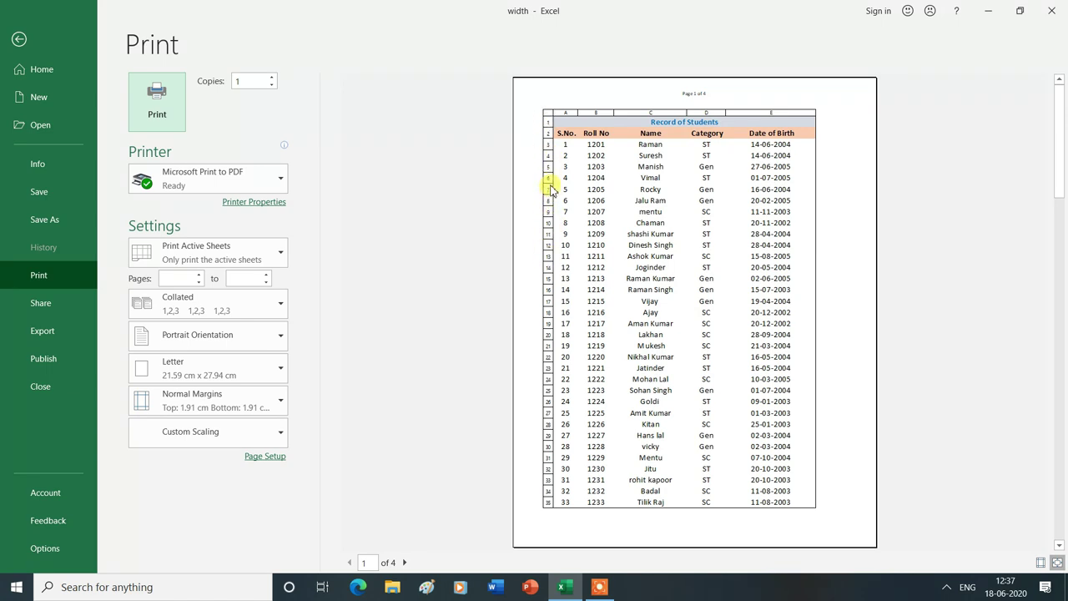
Page through the print preview from page 2 to the last page, 4 of 4.
click(406, 563)
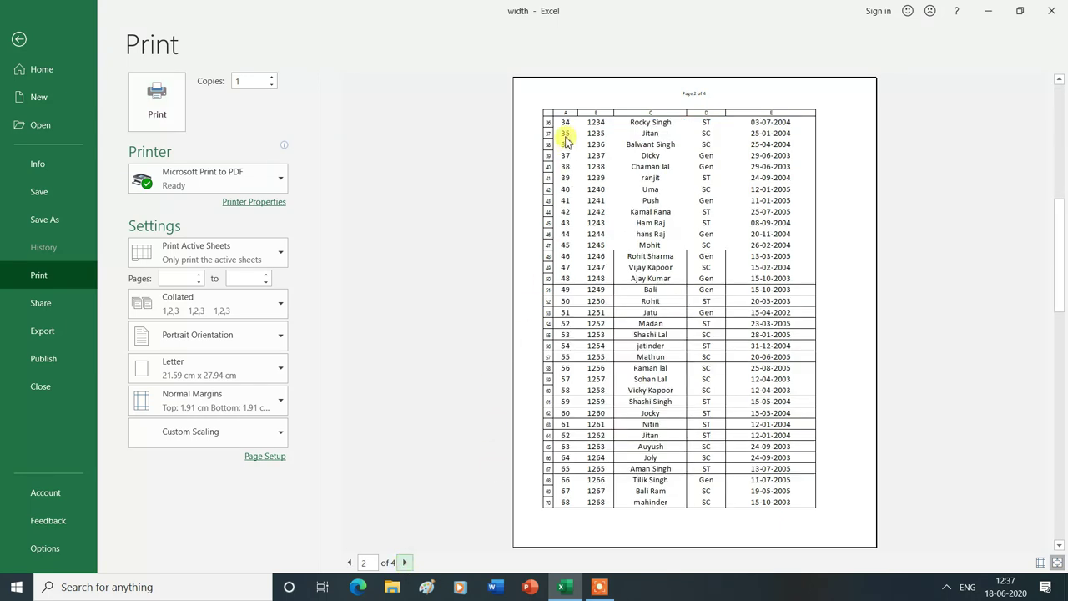
click(405, 563)
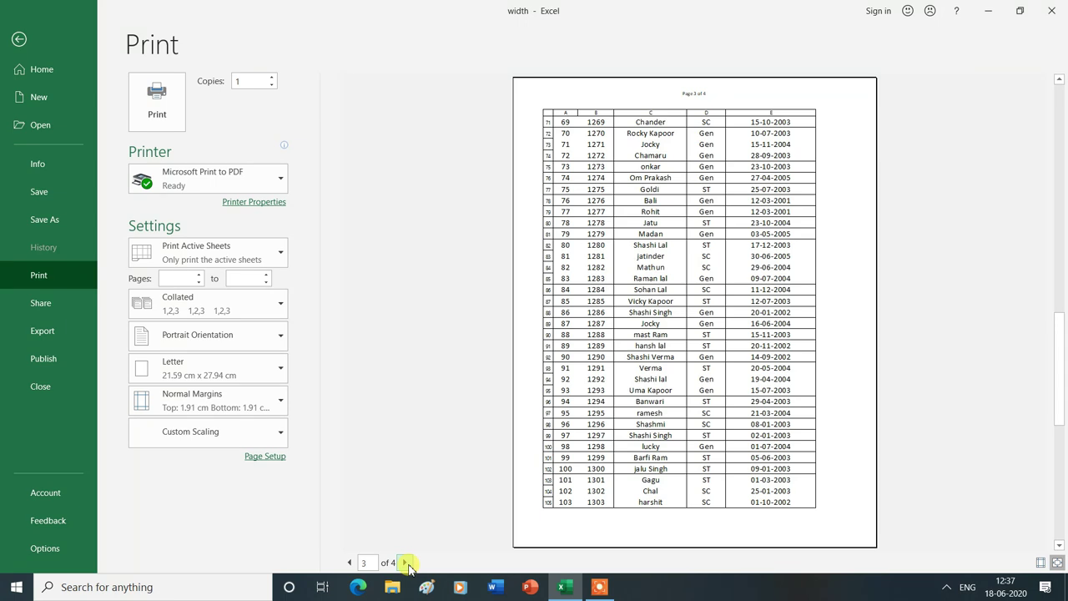
click(406, 563)
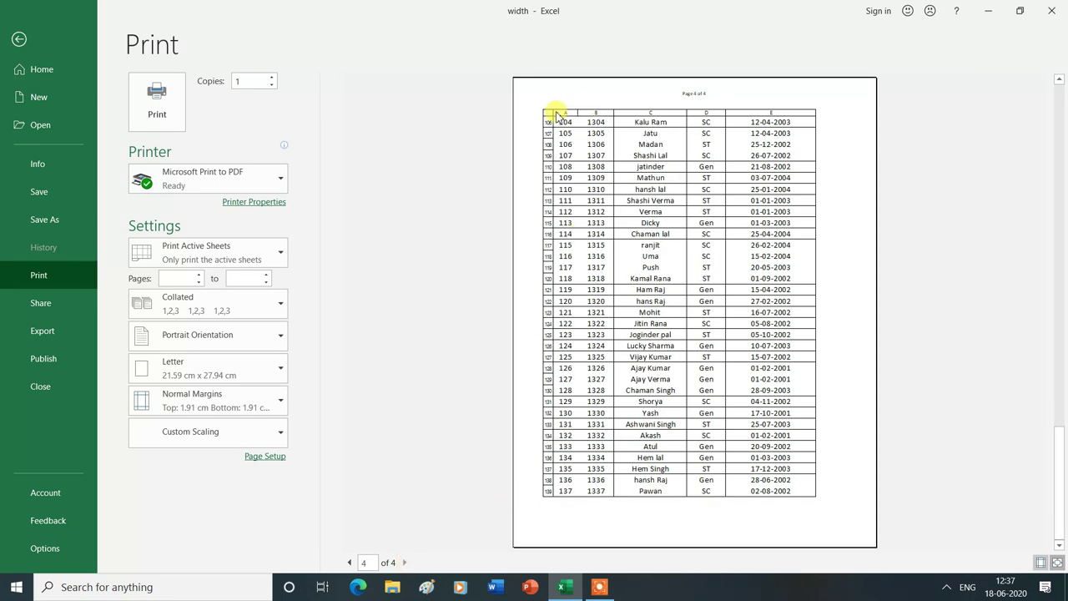